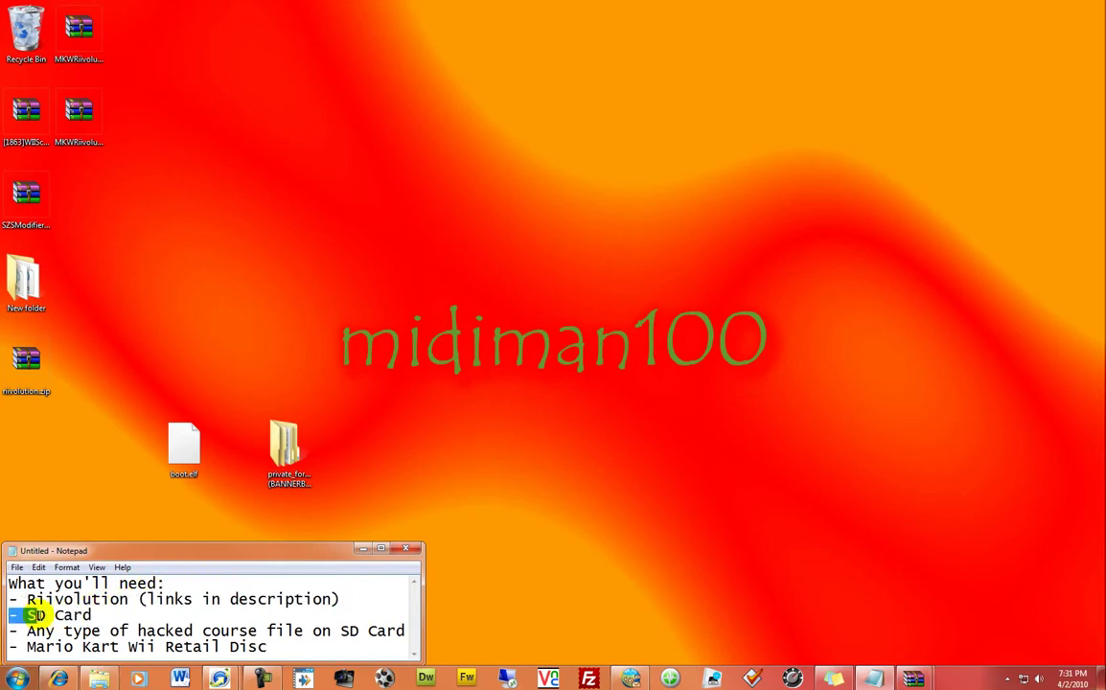
# - Highlight the Notepad note about links in the description
pyautogui.moveTo(139, 599); pyautogui.dragTo(341, 600)
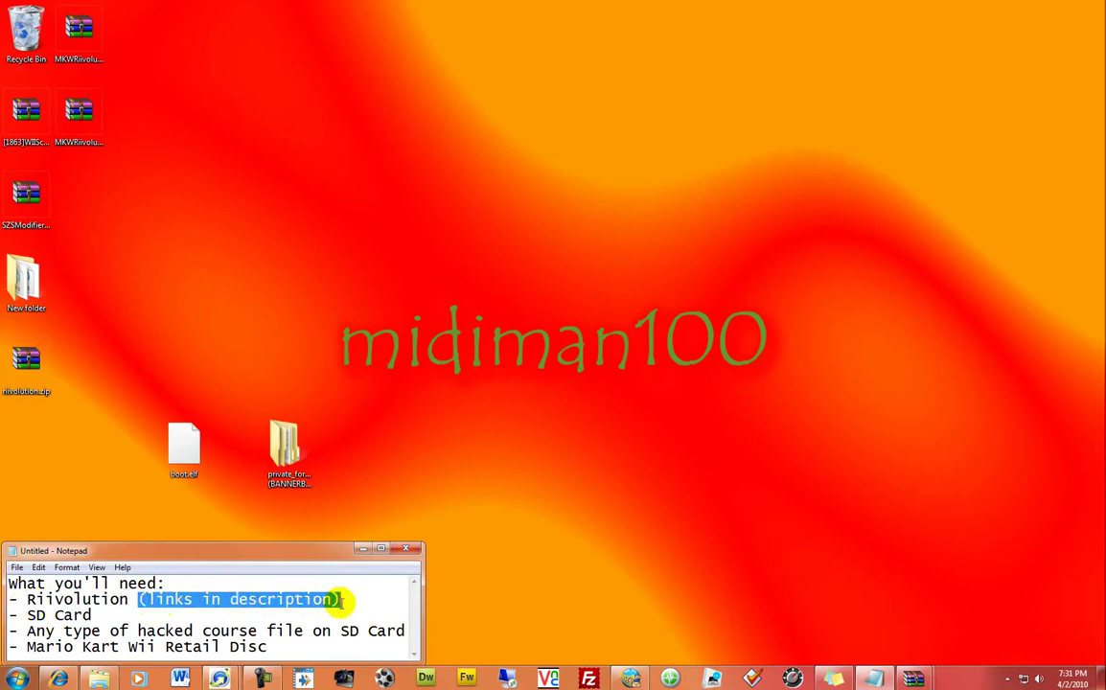
pyautogui.click(348, 600)
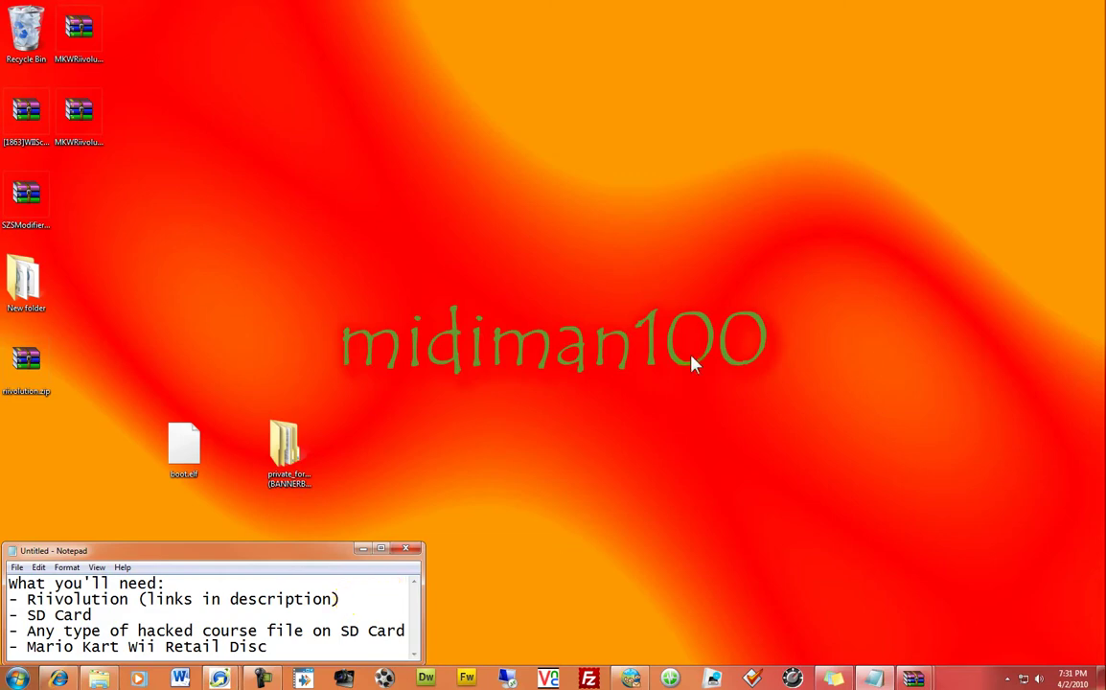
pyautogui.click(355, 600)
pyautogui.moveTo(913, 679)
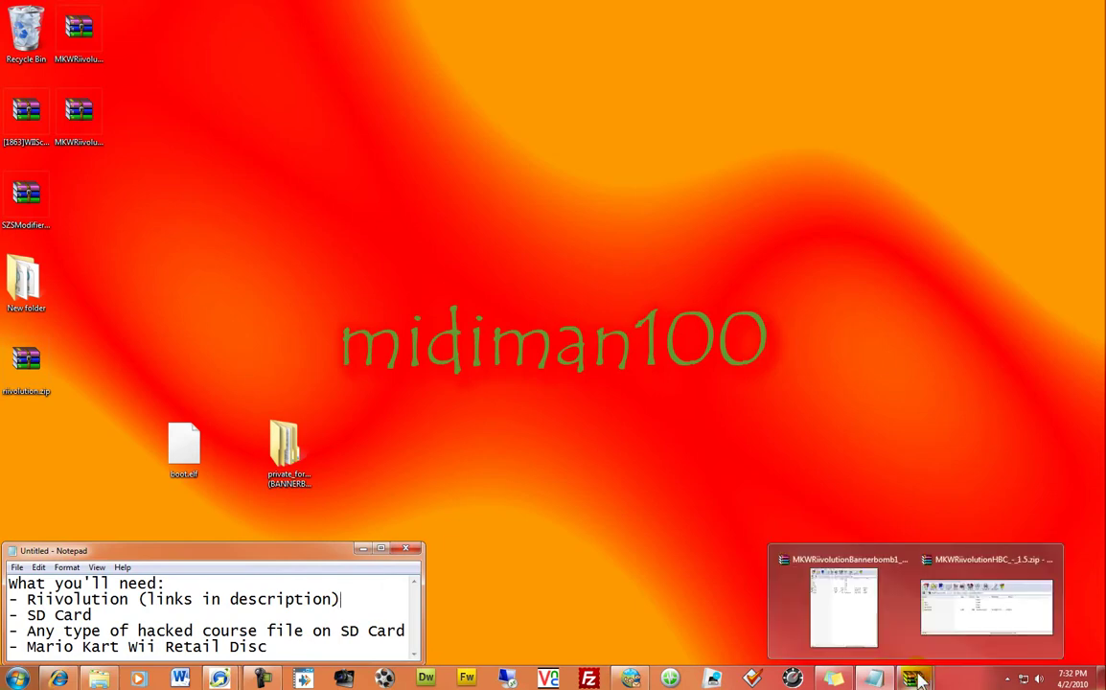
pyautogui.click(732, 365)
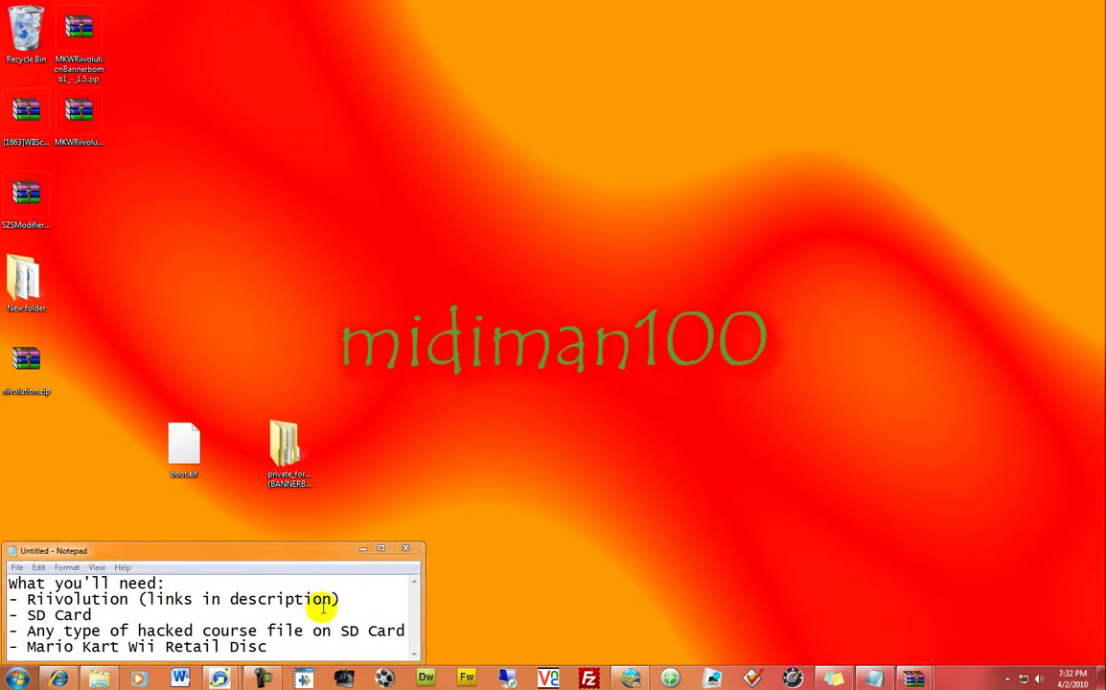
# - Highlight the SD Card, hacked course file and Mario Kart Wii Retail Disc requirements
pyautogui.click(95, 614)
pyautogui.moveTo(95, 614); pyautogui.dragTo(21, 614)
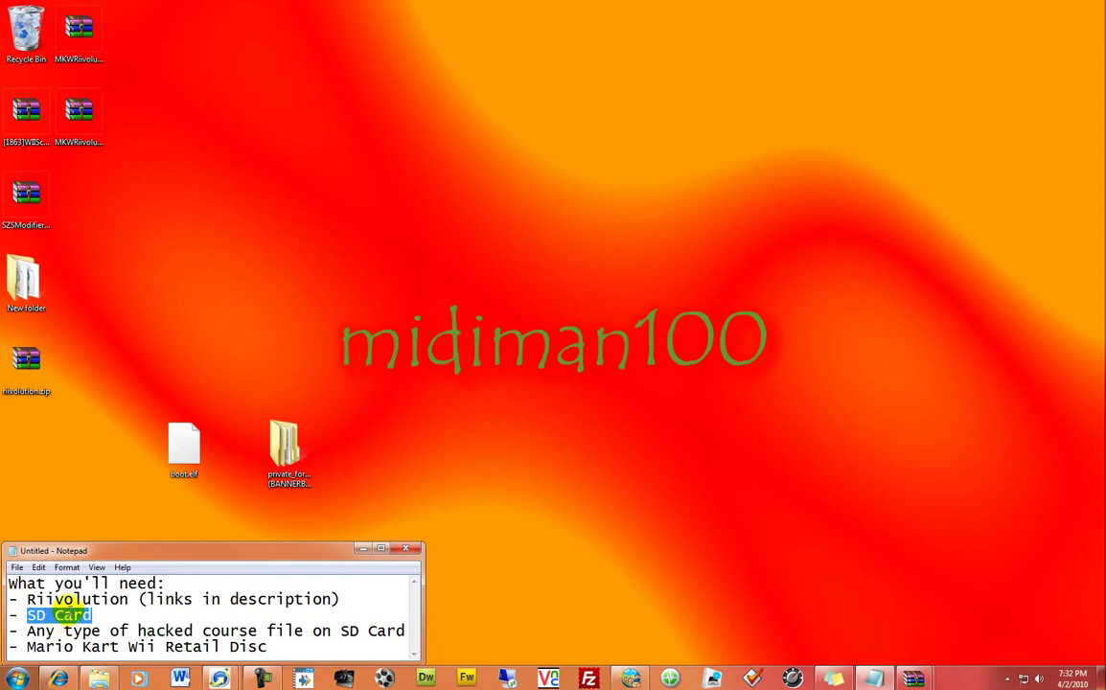
pyautogui.moveTo(36, 631); pyautogui.dragTo(406, 633)
pyautogui.click(405, 633)
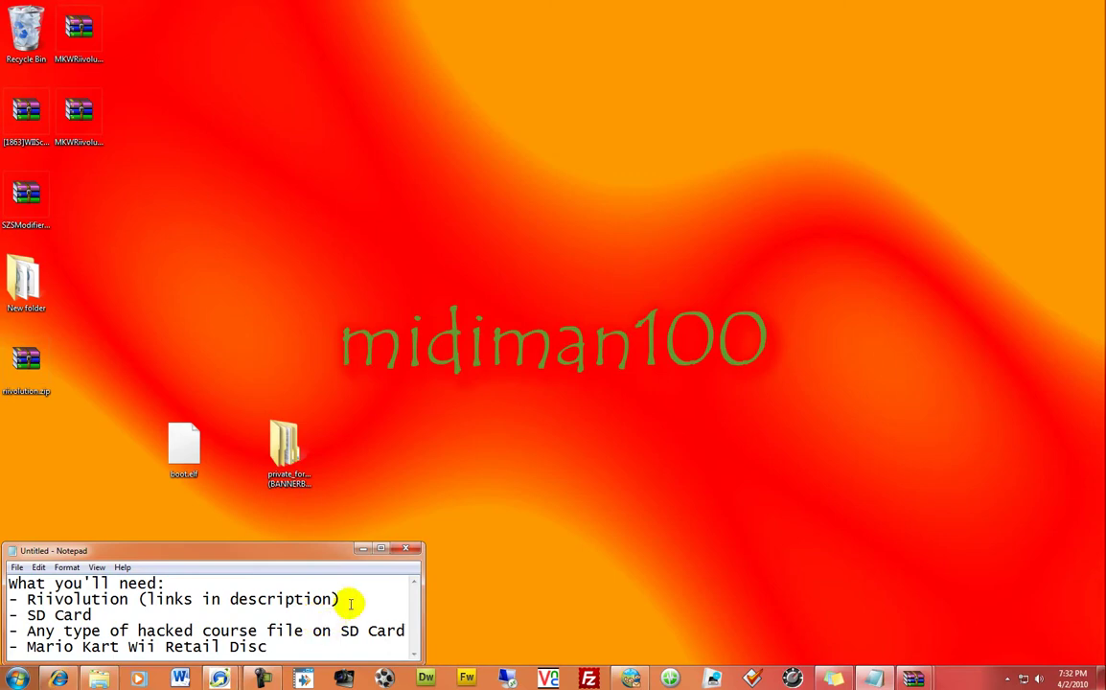
pyautogui.click(278, 648)
pyautogui.moveTo(279, 649); pyautogui.dragTo(12, 650)
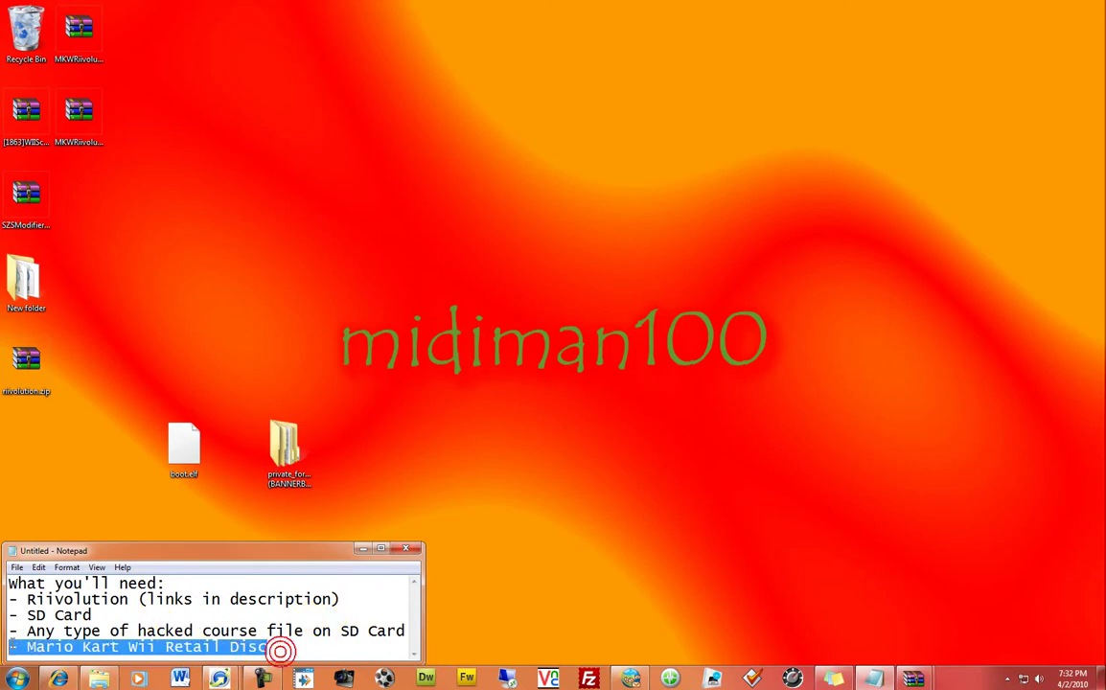
pyautogui.click(274, 649)
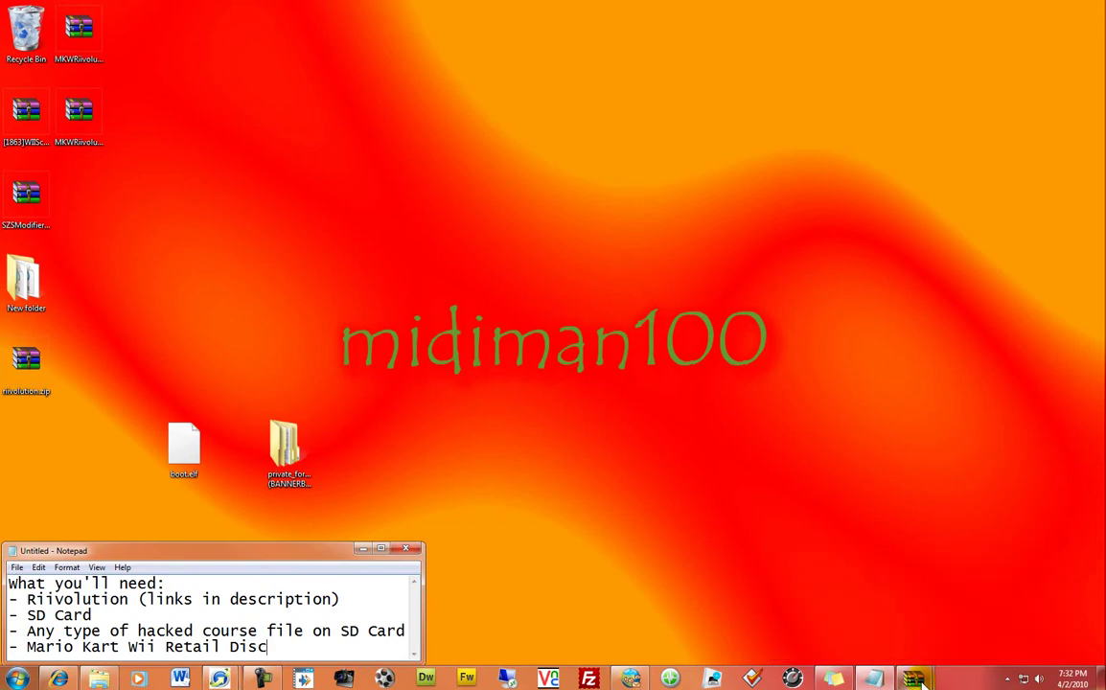
pyautogui.moveTo(916, 680)
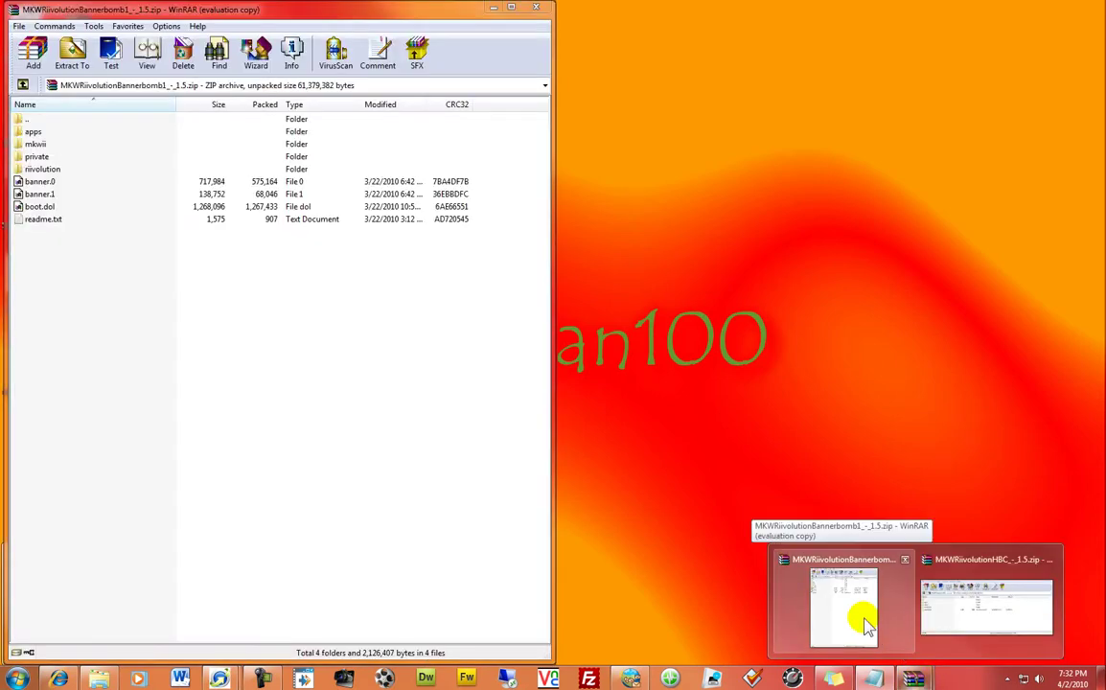
# - Restore the Bannerbomb archive window and show Removable Disk (H:) in Explorer beside it
pyautogui.click(844, 609)
pyautogui.moveTo(309, 19); pyautogui.dragTo(1, 383)
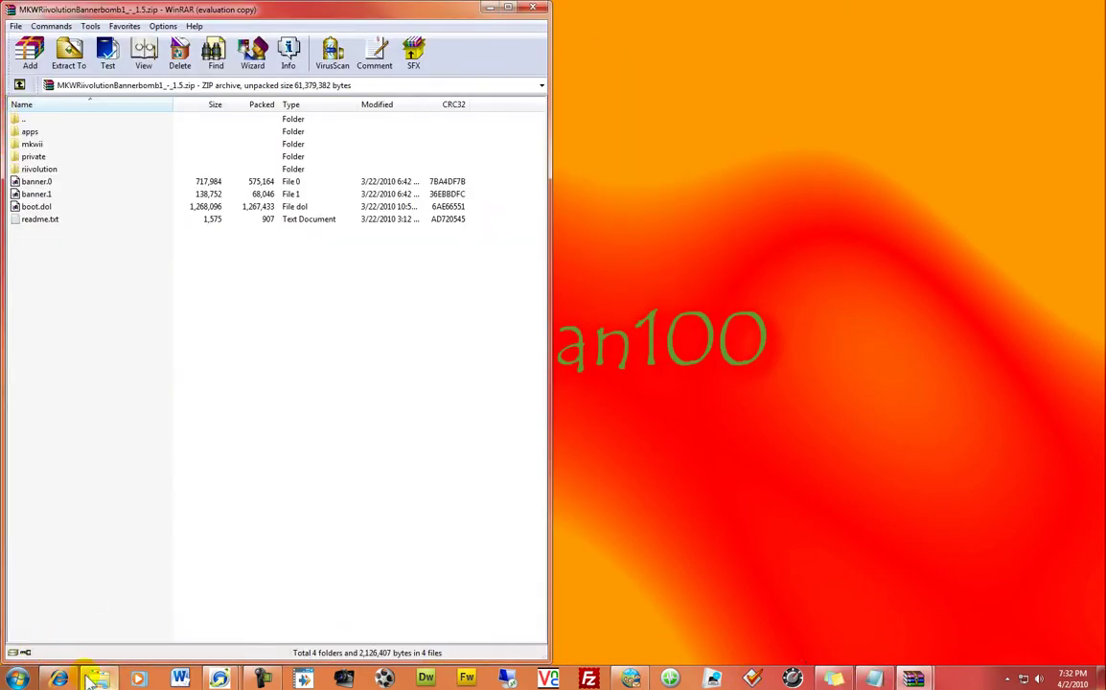
pyautogui.moveTo(98, 681)
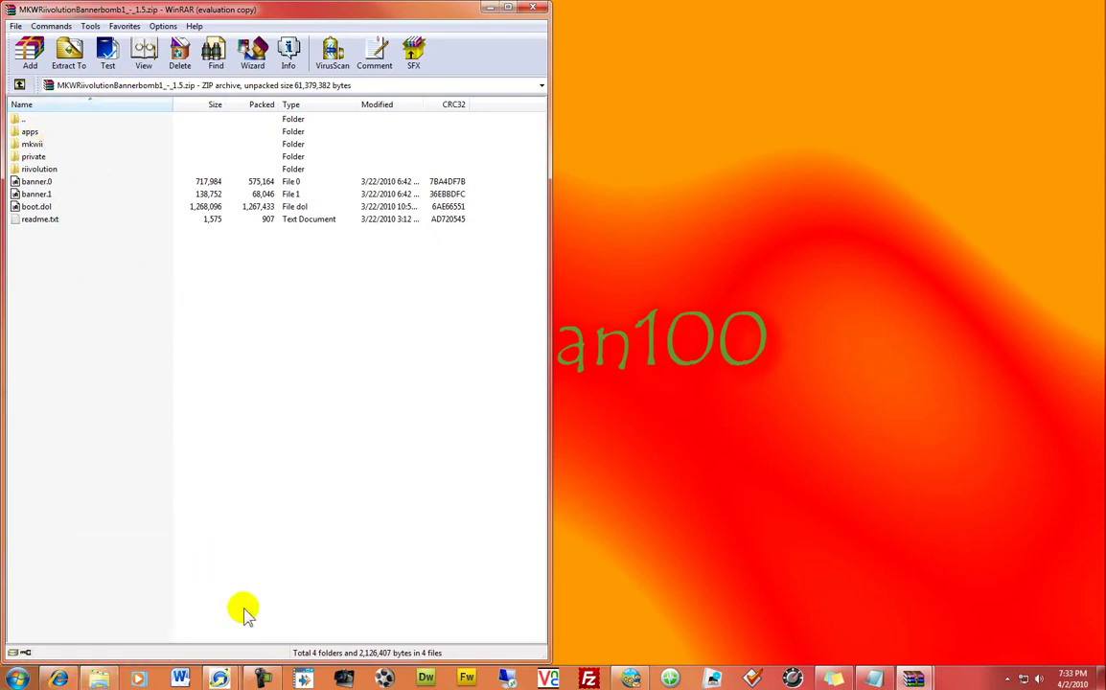
pyautogui.click(98, 680)
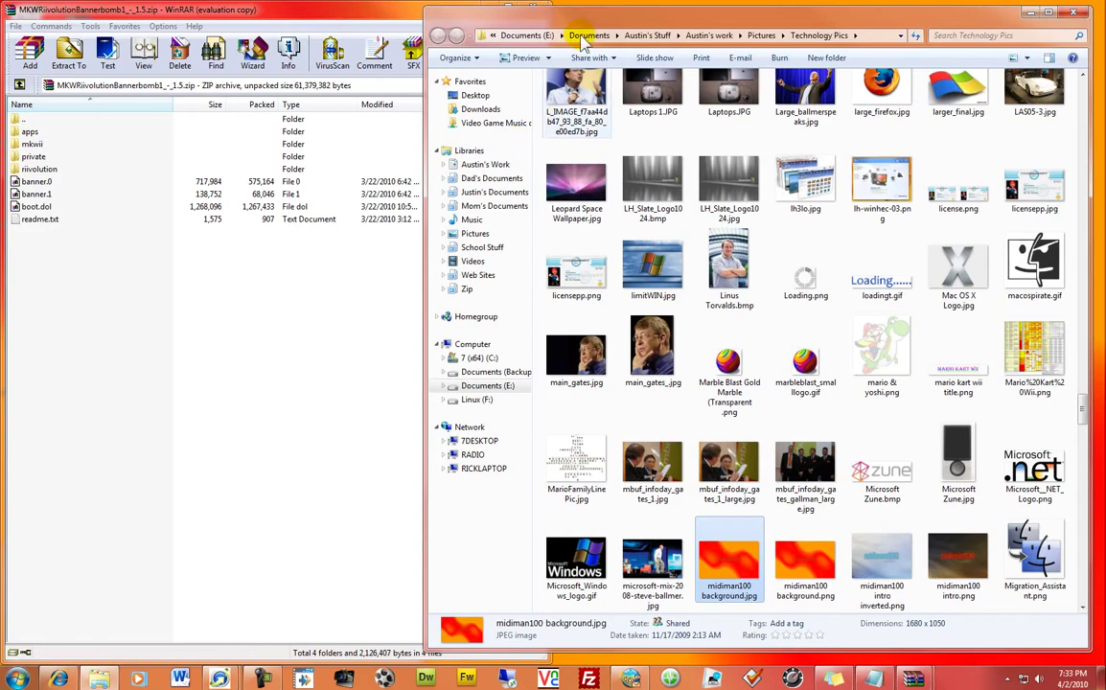
pyautogui.click(1032, 12)
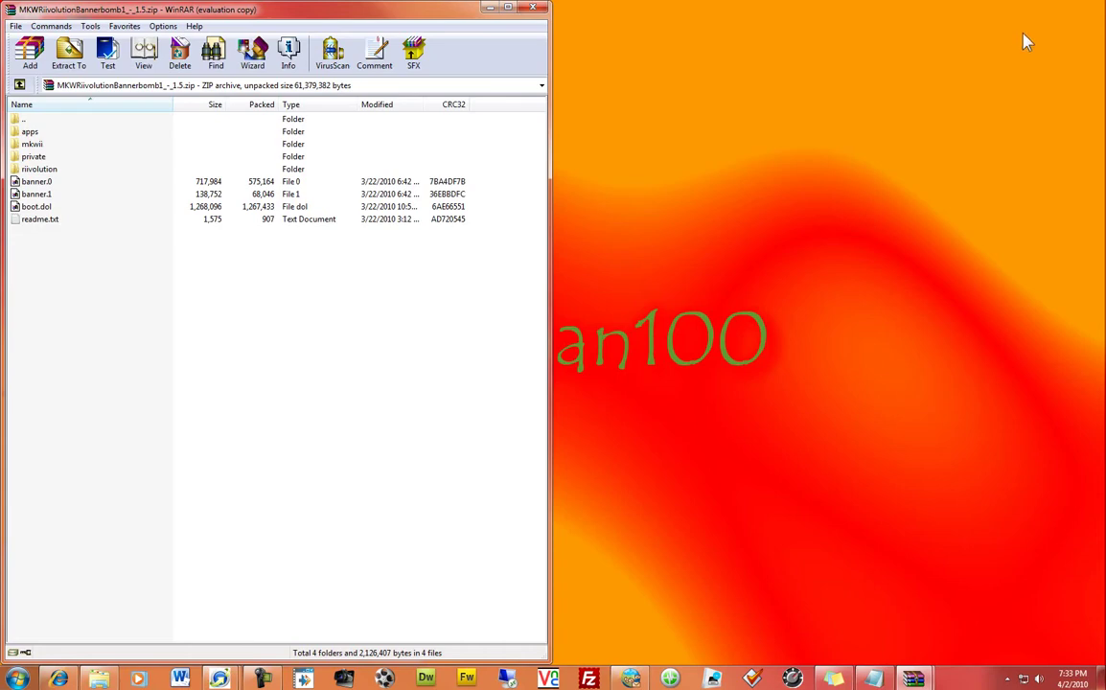
pyautogui.click(99, 679)
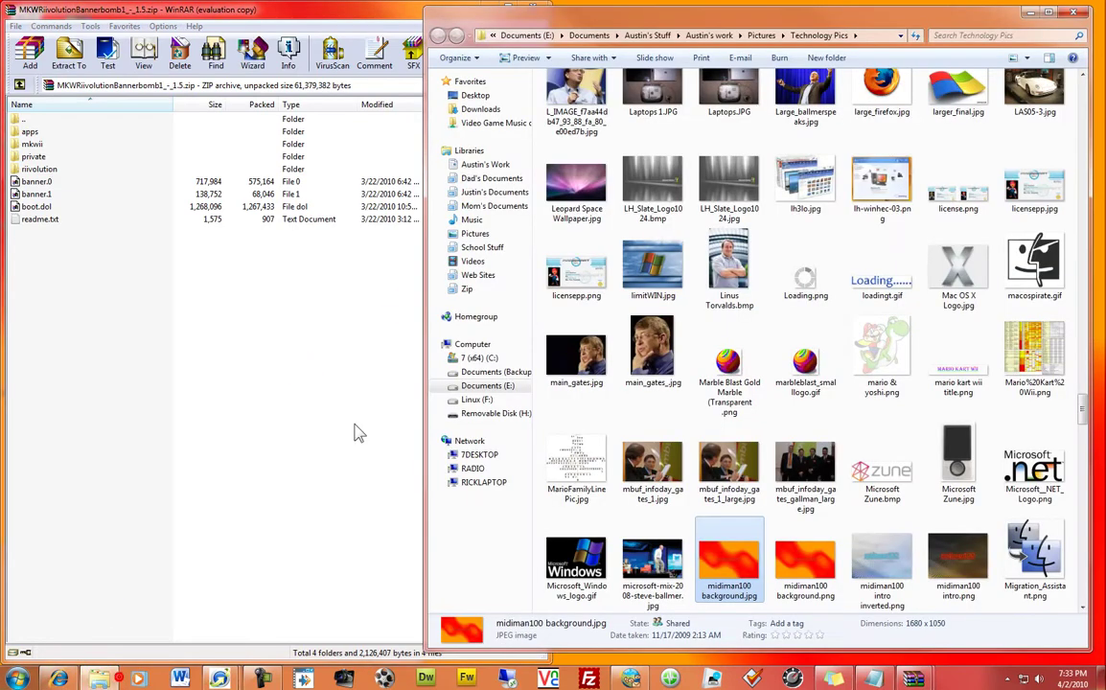
pyautogui.click(470, 414)
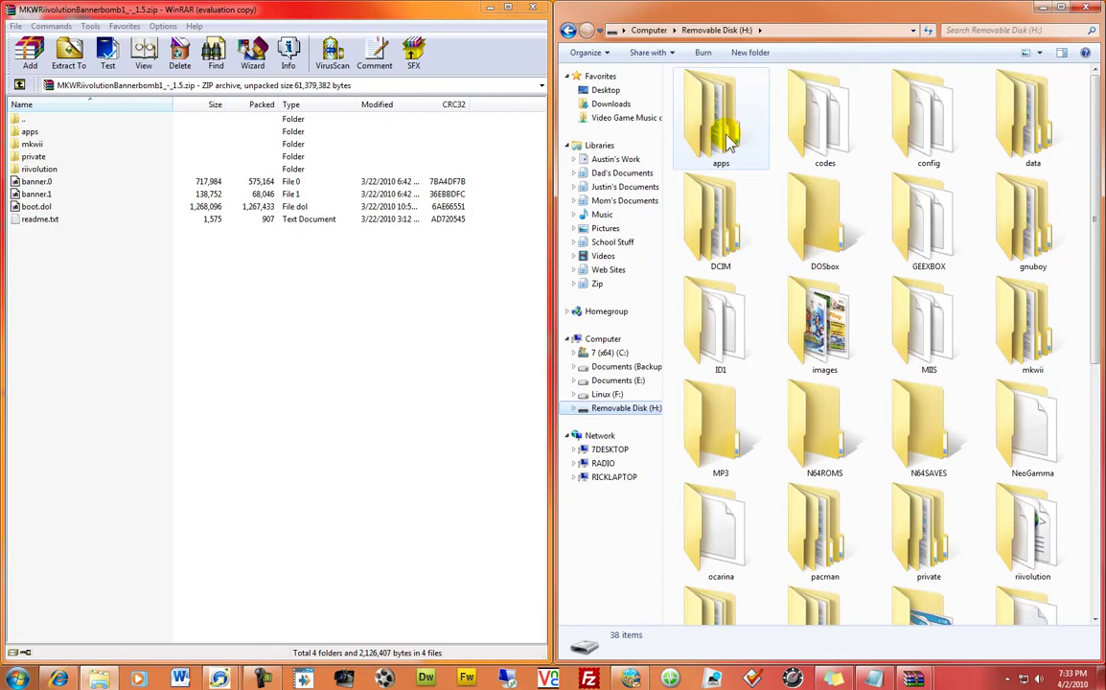
# - Move the archive's apps\riivolution folder into the SD card's apps folder, replacing existing files
pyautogui.click(748, 132)
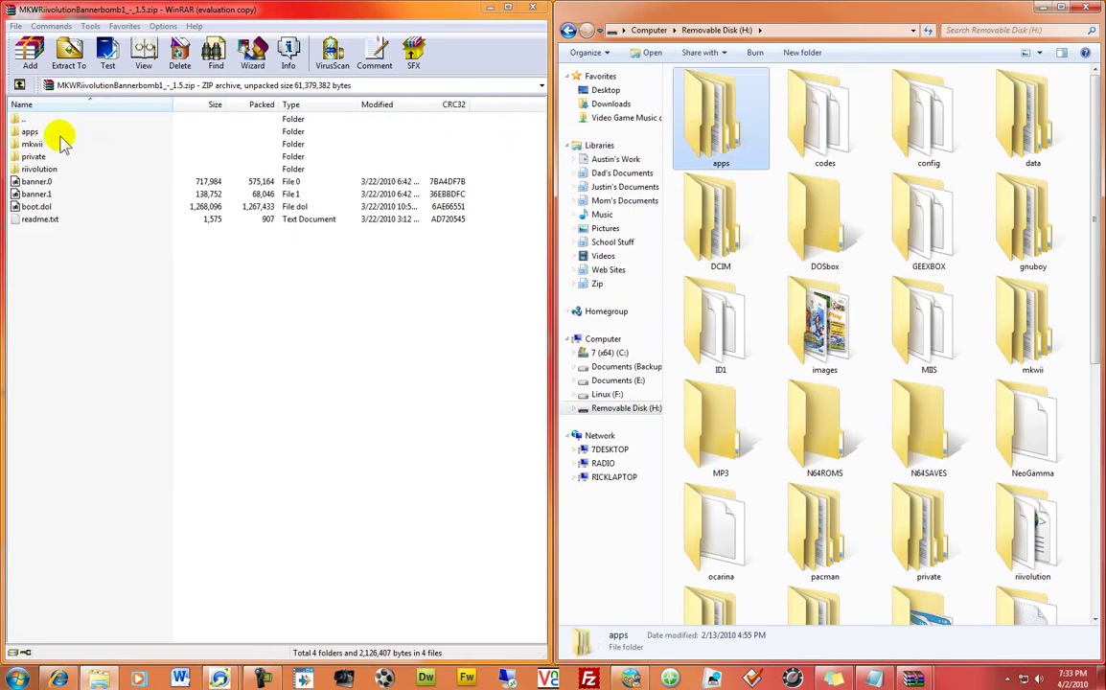
pyautogui.doubleClick(30, 132)
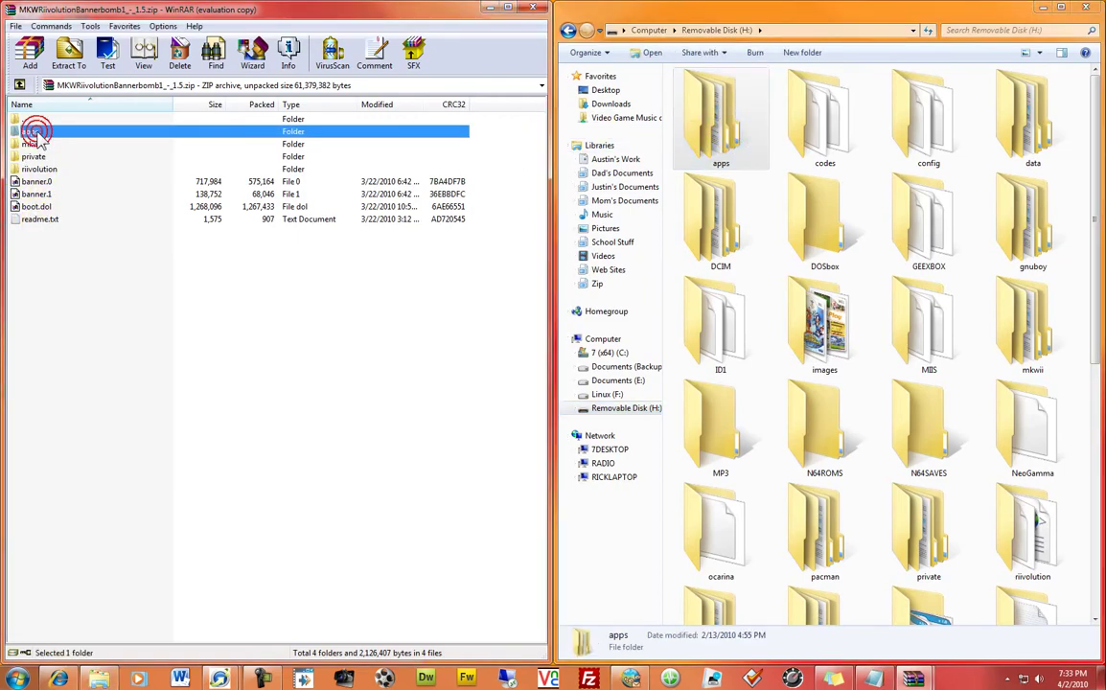
pyautogui.moveTo(36, 131); pyautogui.dragTo(662, 144)
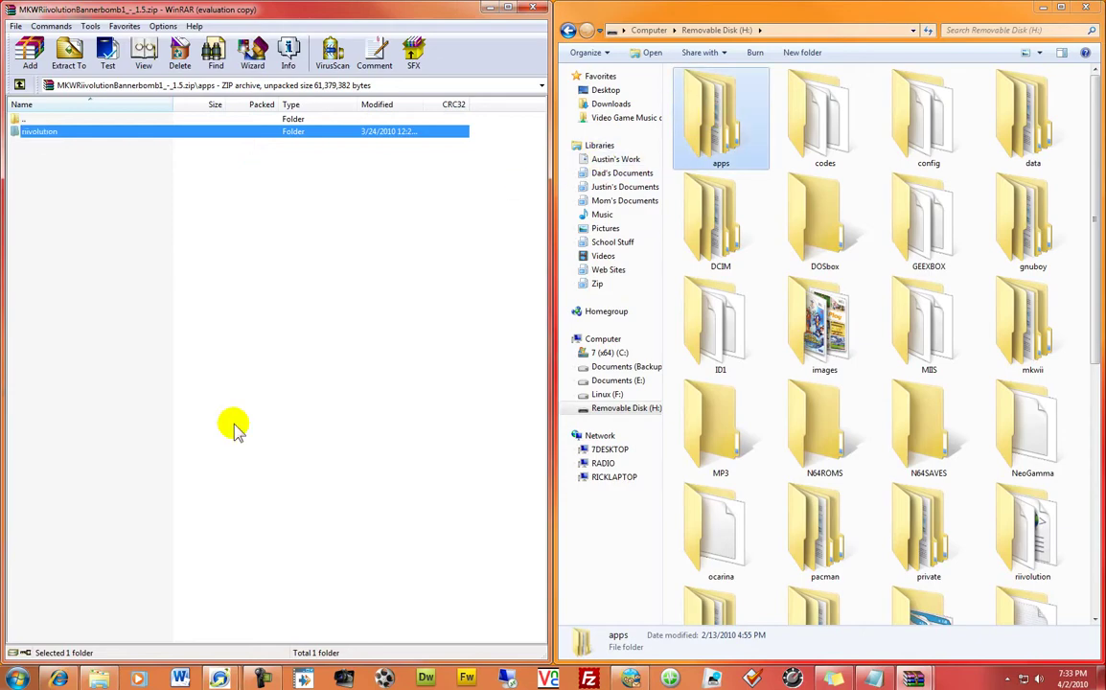
pyautogui.click(603, 470)
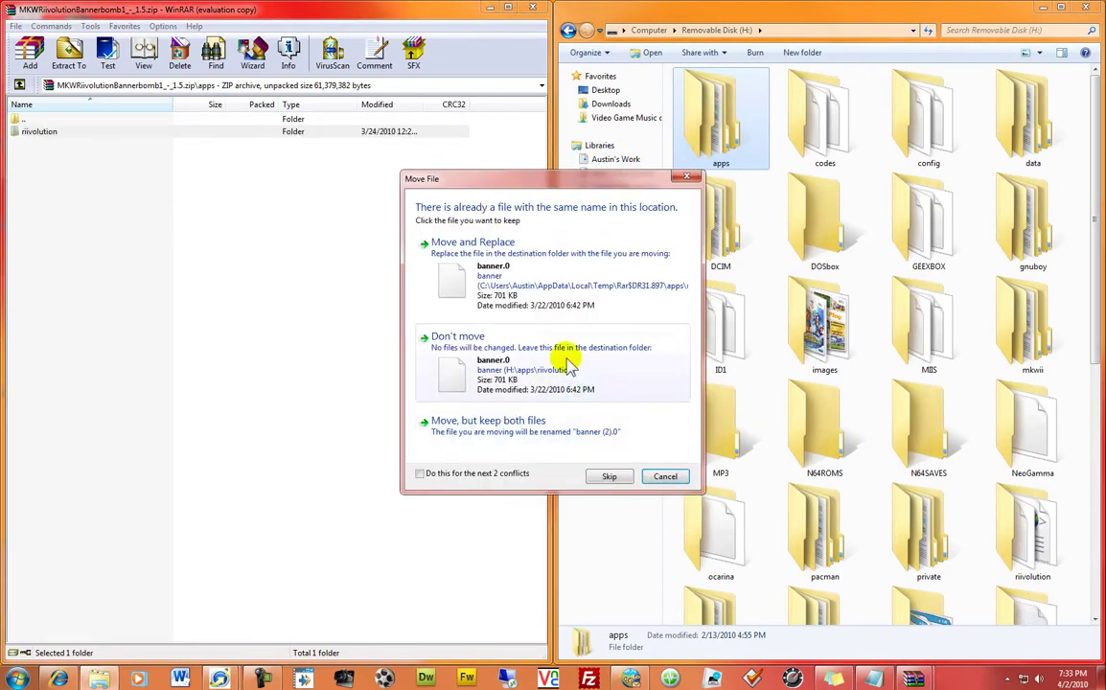
pyautogui.click(464, 470)
pyautogui.click(519, 284)
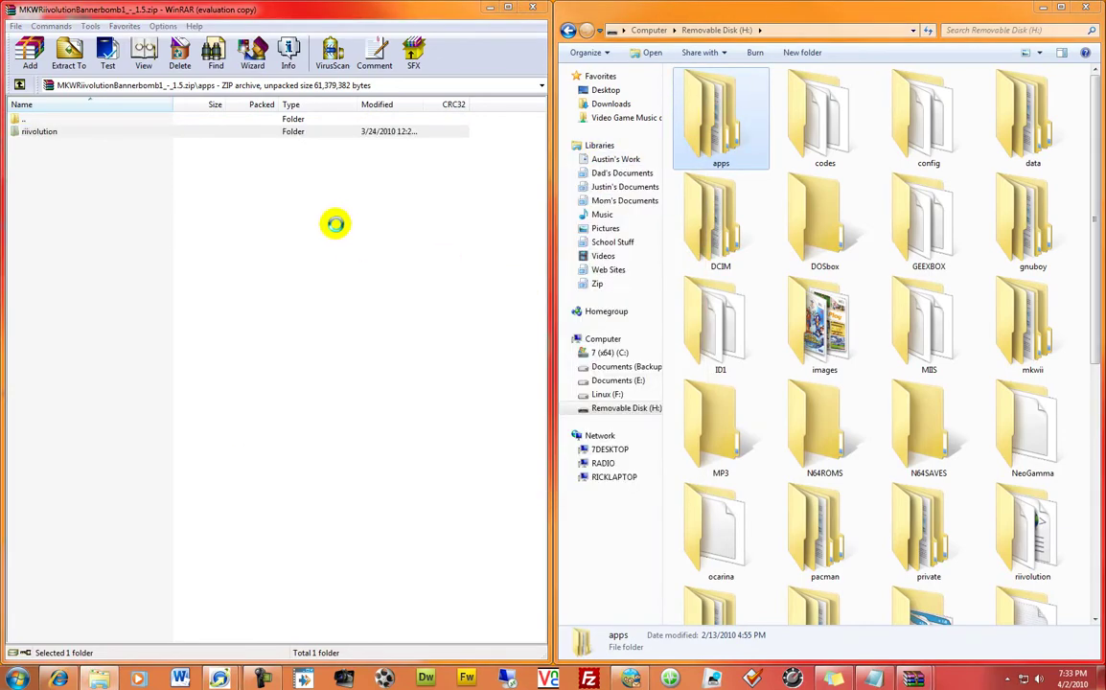
# - Open private\wii\title in both the archive and on the SD card
pyautogui.doubleClick(54, 119)
pyautogui.click(55, 144)
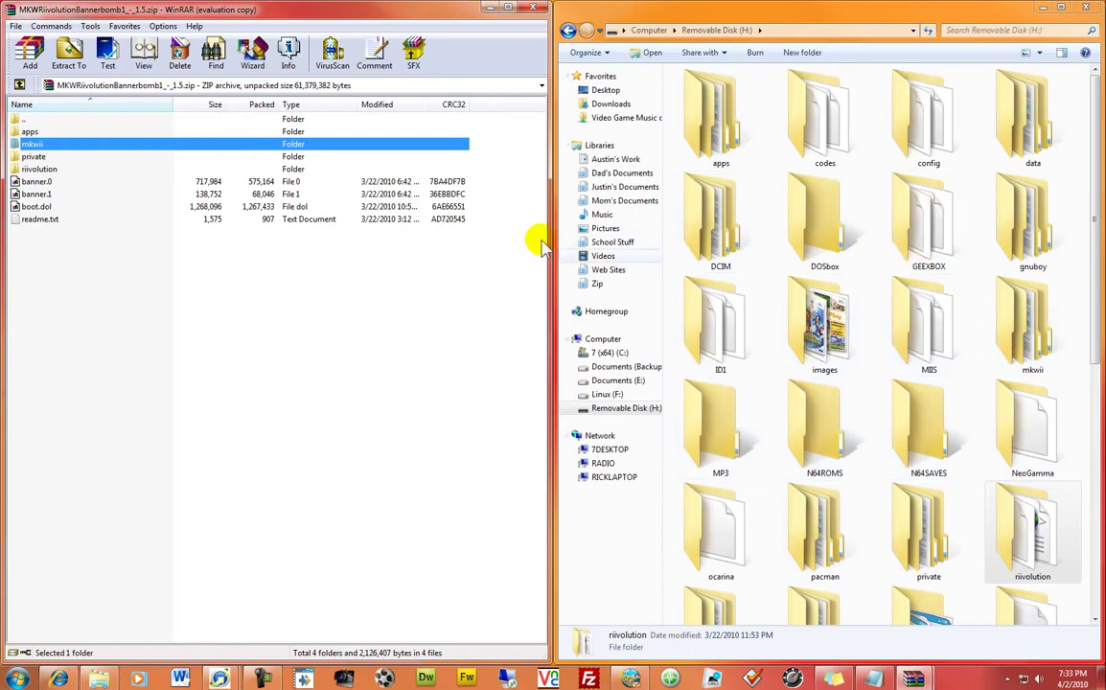
pyautogui.click(36, 158)
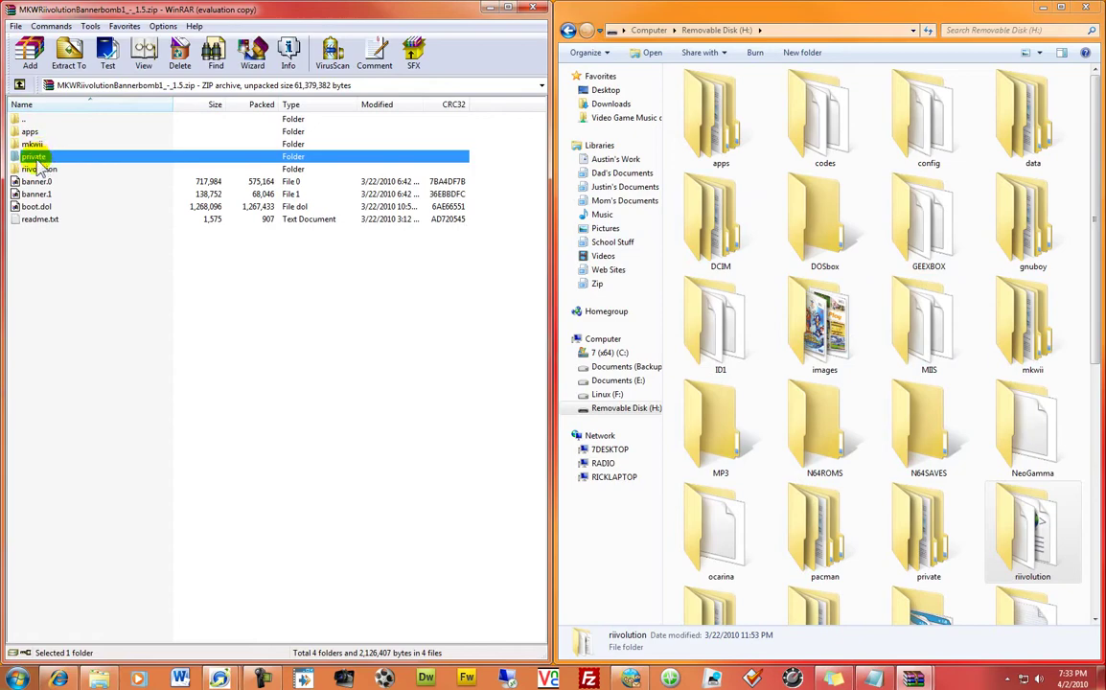
pyautogui.doubleClick(37, 159)
pyautogui.doubleClick(41, 133)
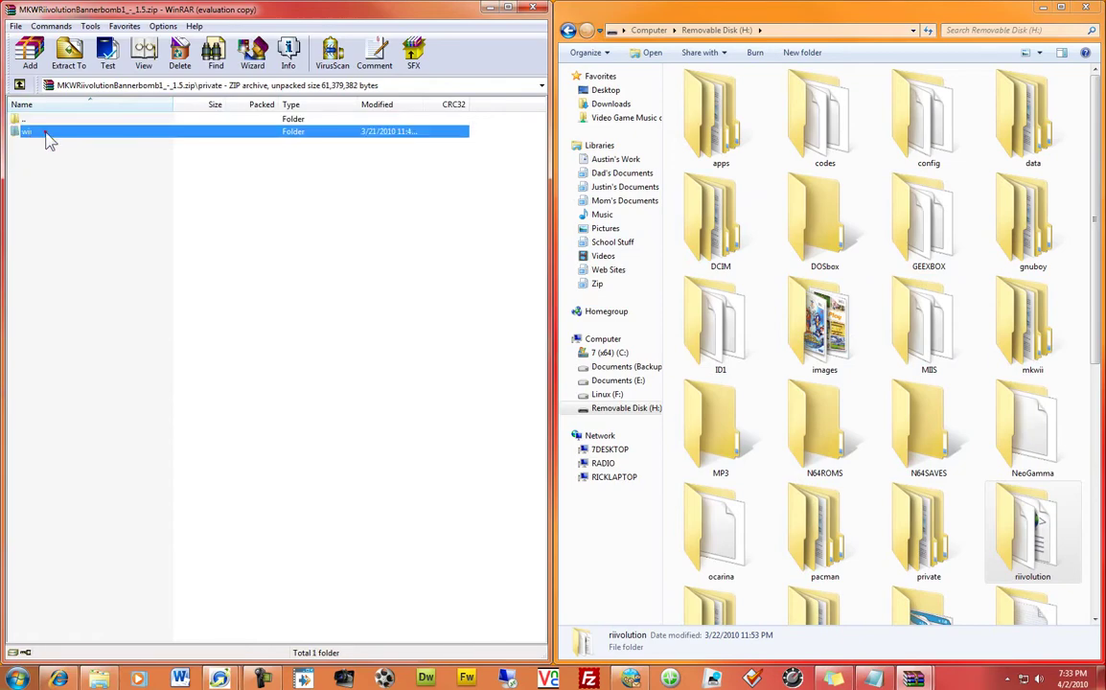
pyautogui.doubleClick(43, 133)
pyautogui.click(734, 395)
pyautogui.scroll(-5, 796, 403)
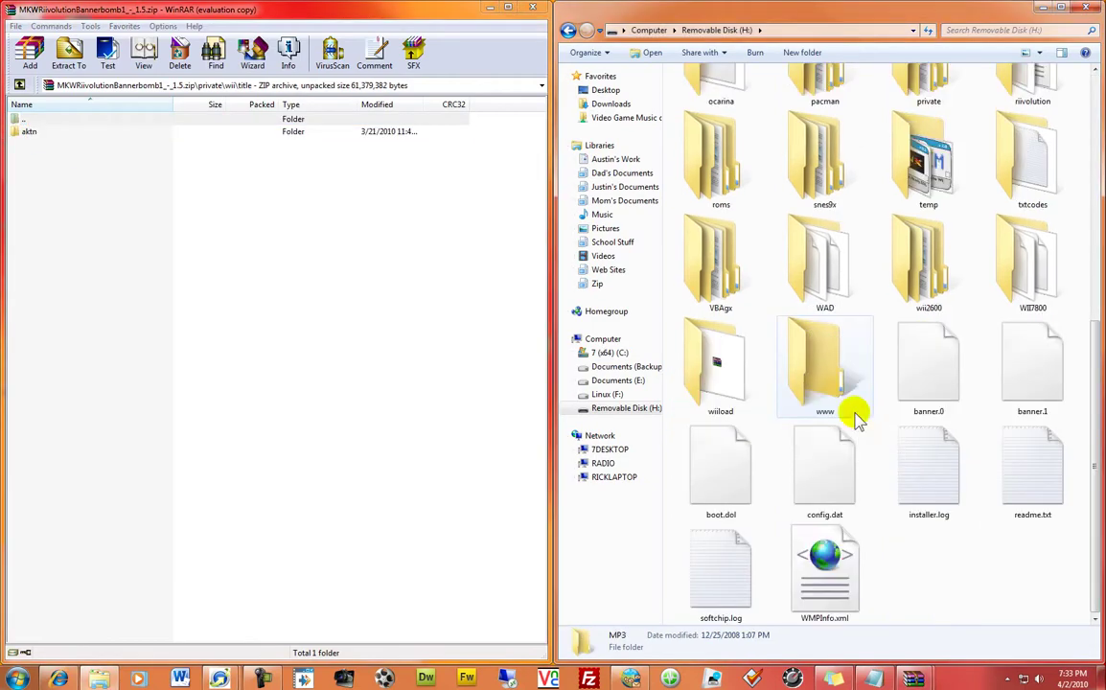
pyautogui.scroll(2, 840, 135)
pyautogui.doubleClick(928, 114)
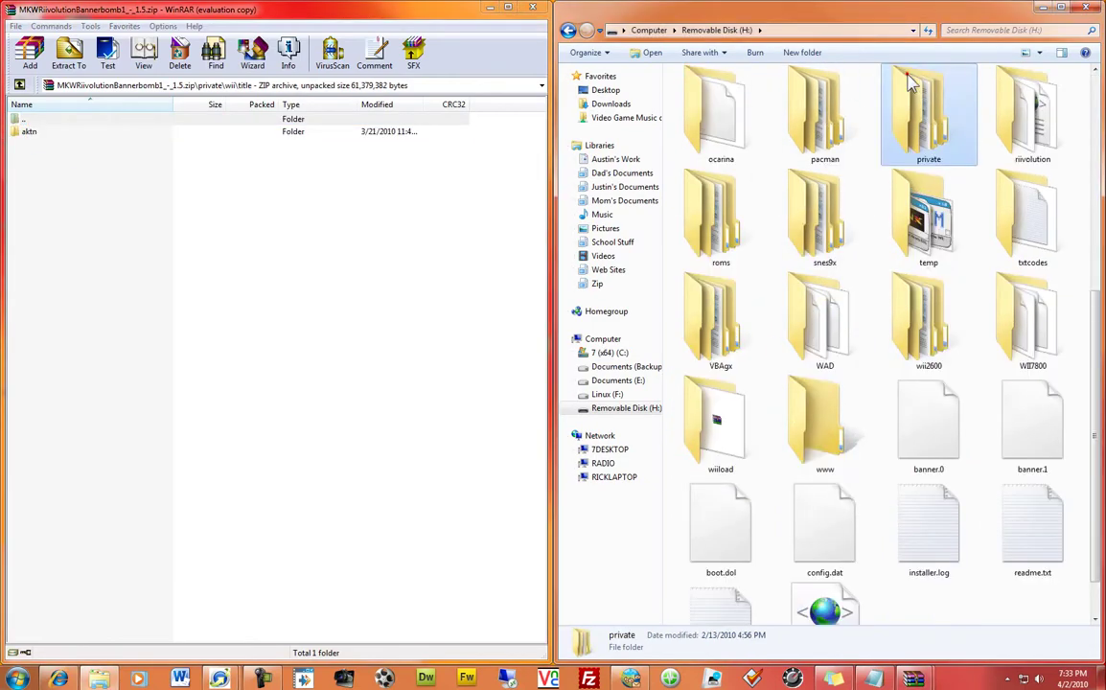
pyautogui.doubleClick(747, 142)
pyautogui.doubleClick(721, 134)
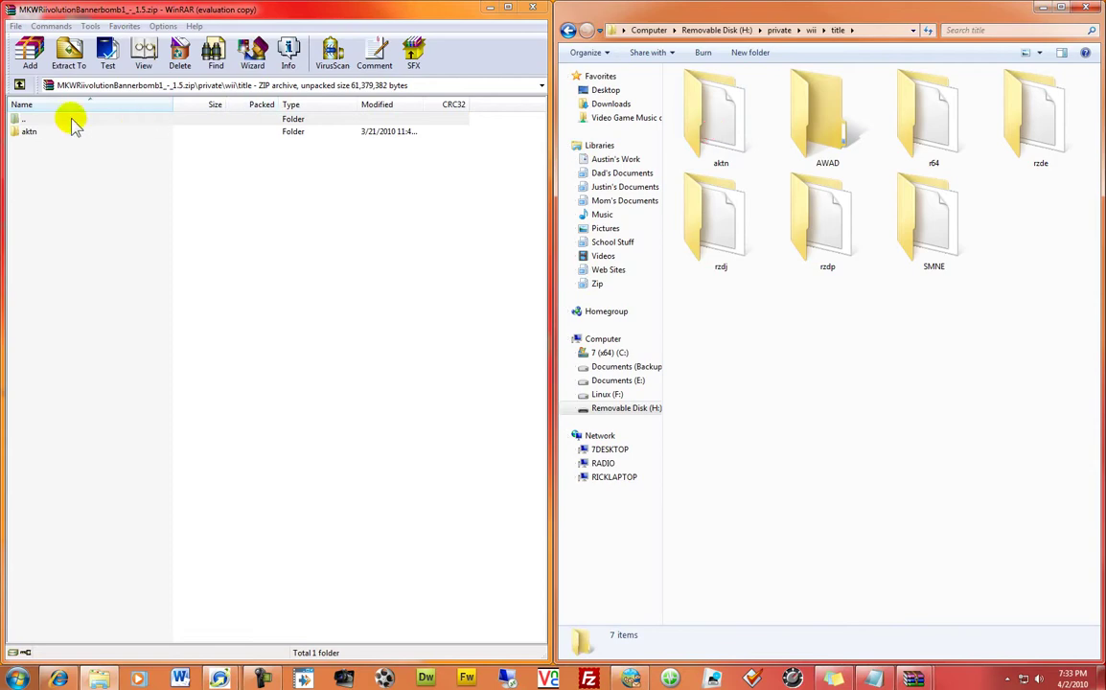
# - Merge the aktn folder into the SD card's title folder, replacing files, then return both to root
pyautogui.moveTo(32, 140); pyautogui.dragTo(703, 338)
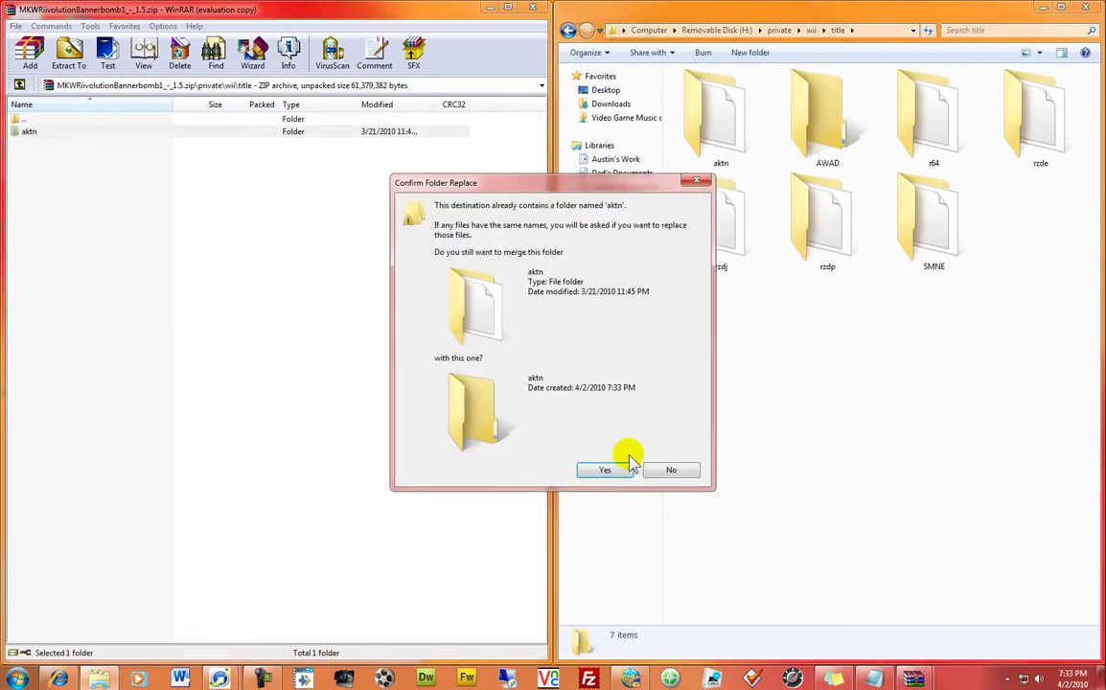
pyautogui.click(606, 466)
pyautogui.click(502, 249)
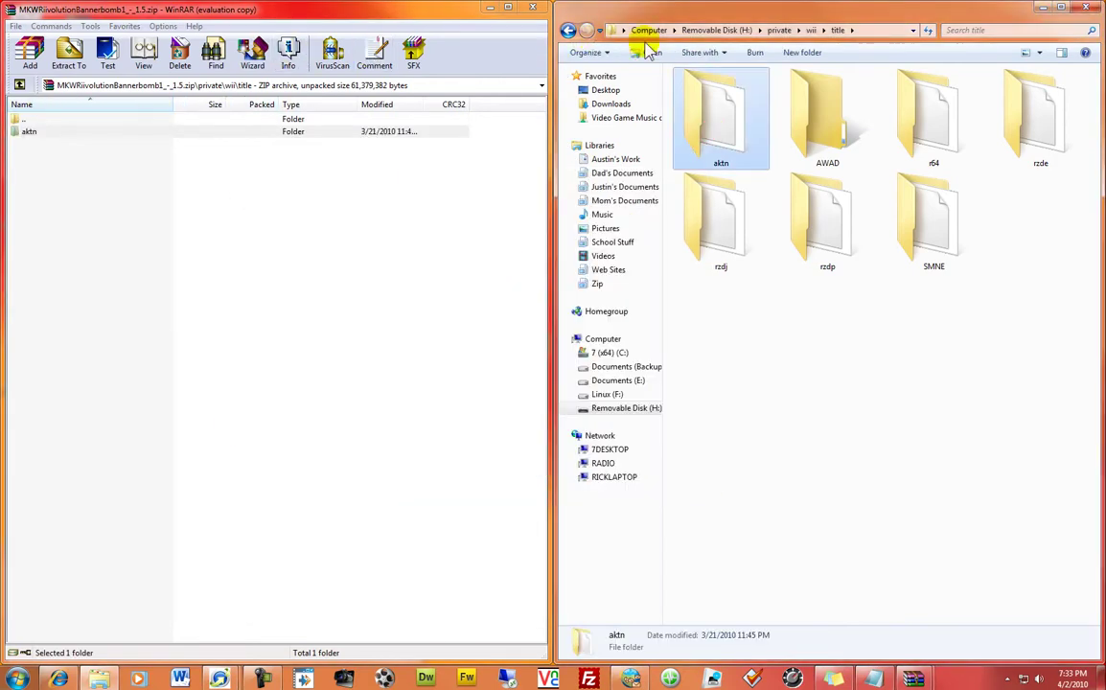
pyautogui.click(714, 30)
pyautogui.doubleClick(106, 127)
pyautogui.doubleClick(107, 126)
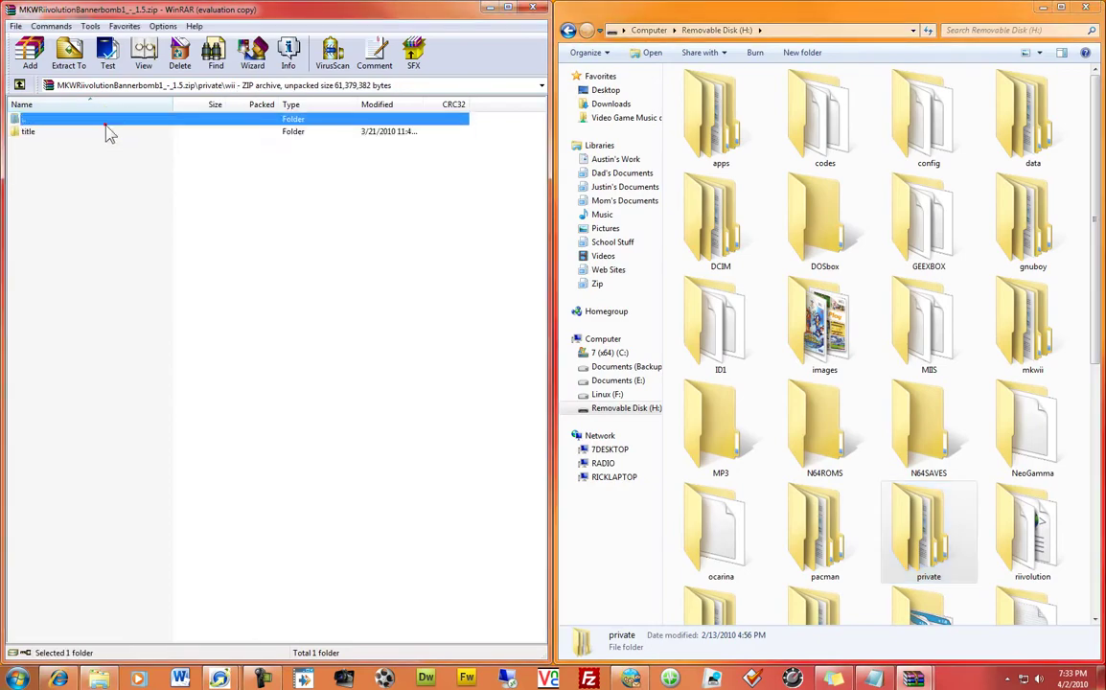
pyautogui.doubleClick(107, 127)
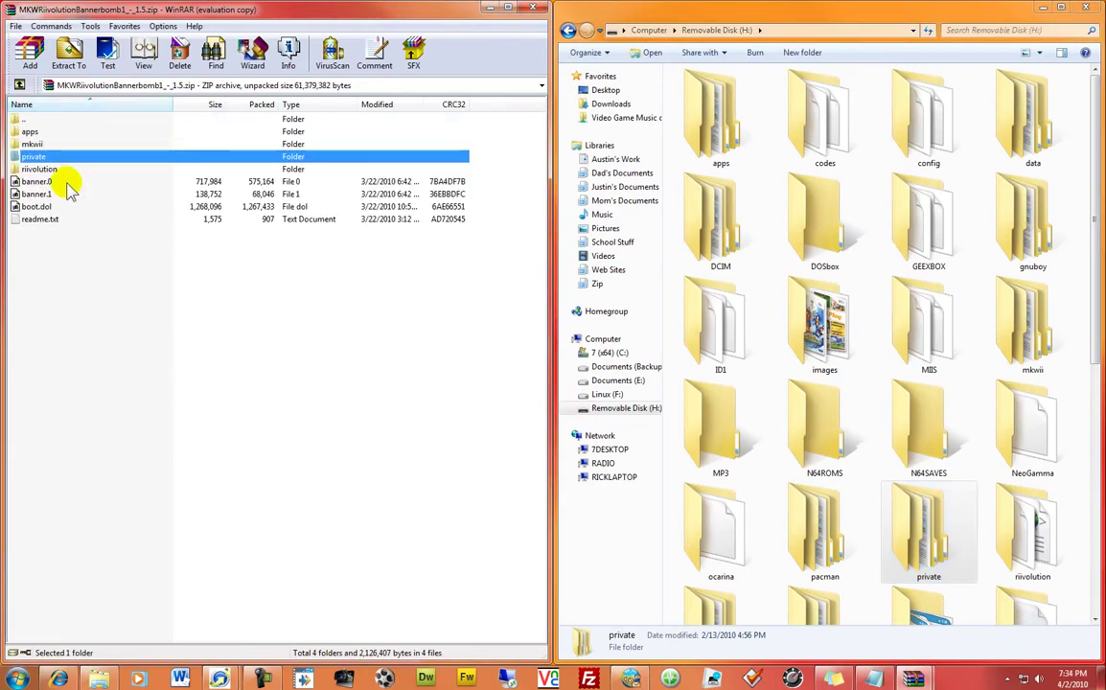
# - Merge the riivolution folder onto the SD card root, replacing mkwiiriivo.xml and other conflicts
pyautogui.moveTo(48, 169); pyautogui.dragTo(773, 432)
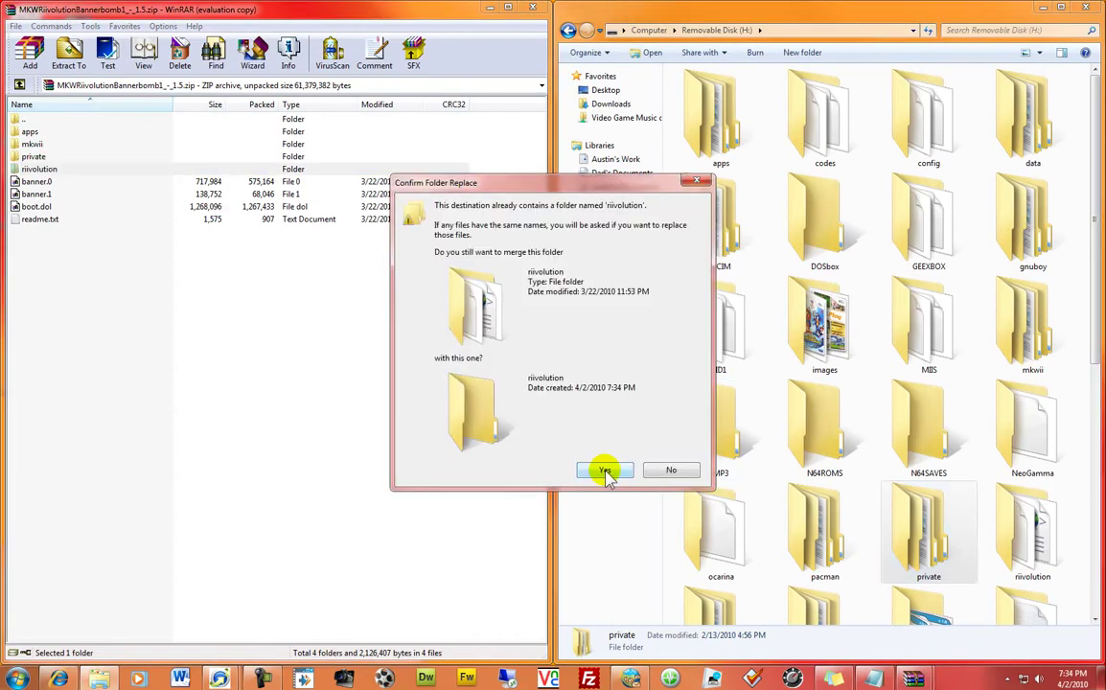
pyautogui.click(602, 470)
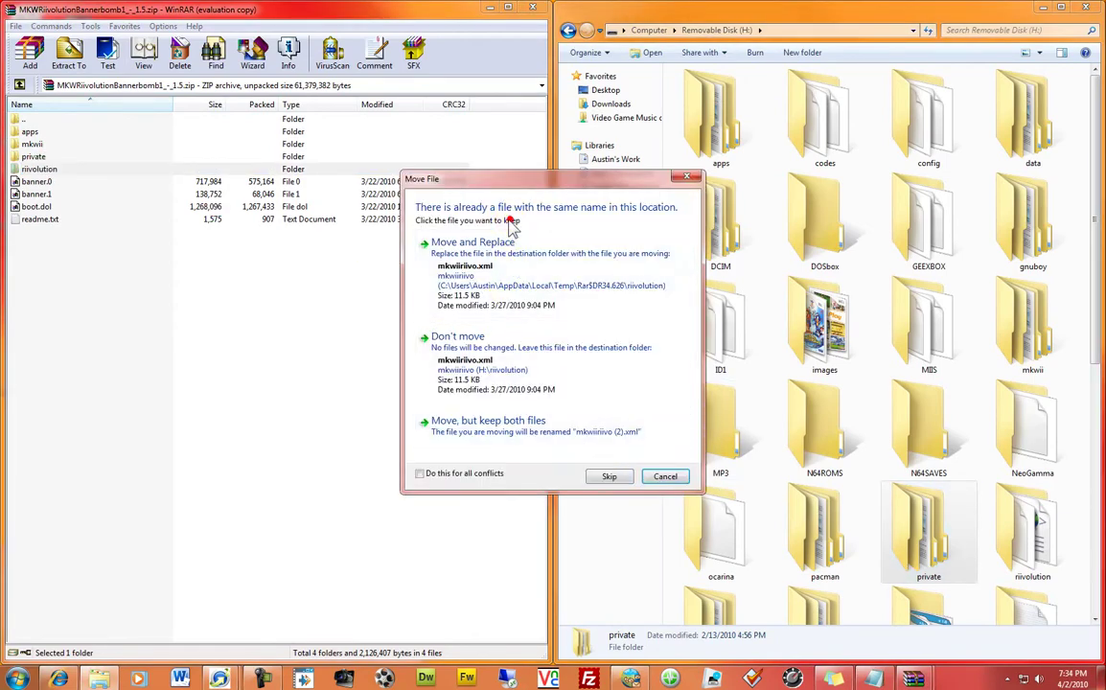
pyautogui.click(503, 251)
pyautogui.click(447, 483)
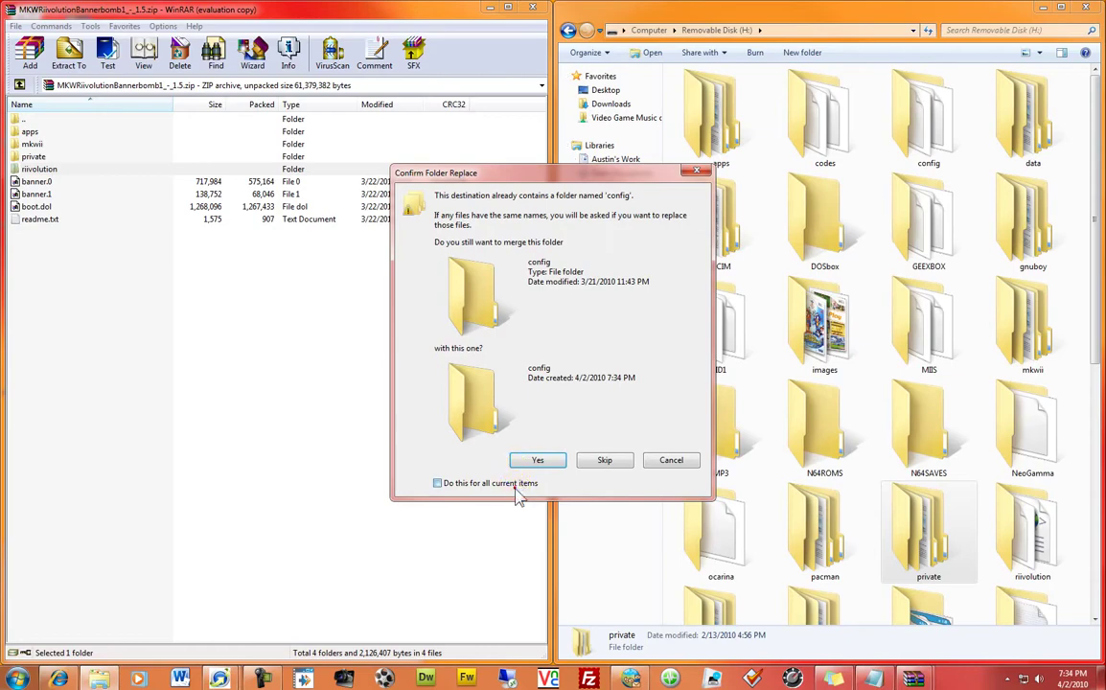
pyautogui.click(535, 458)
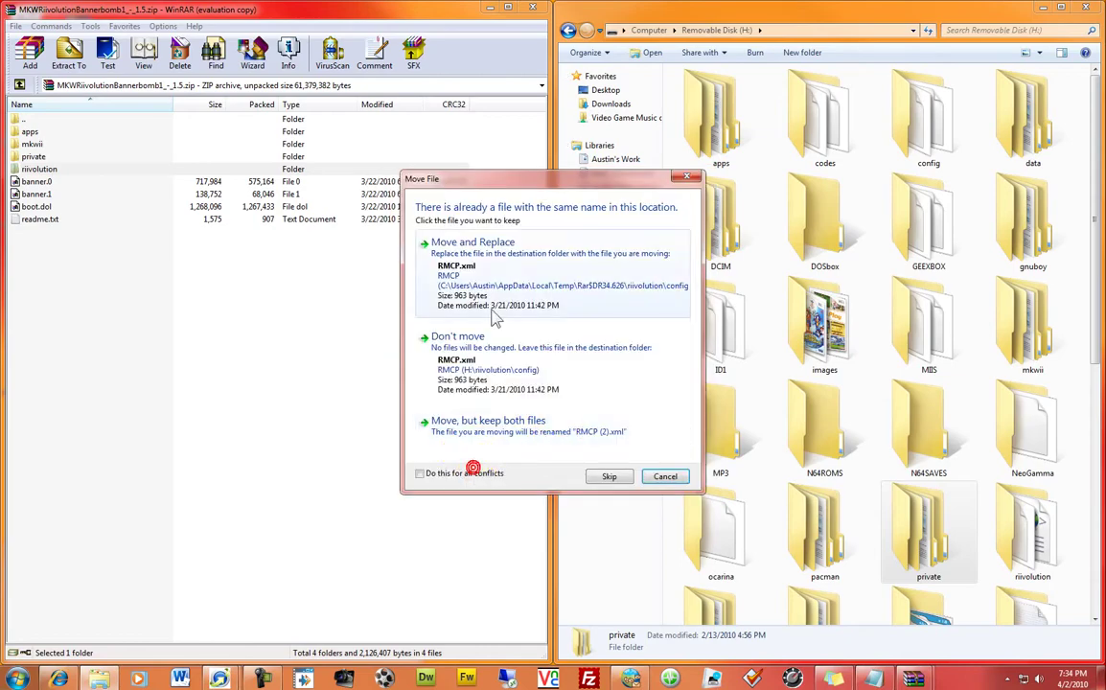
pyautogui.click(446, 475)
pyautogui.click(479, 271)
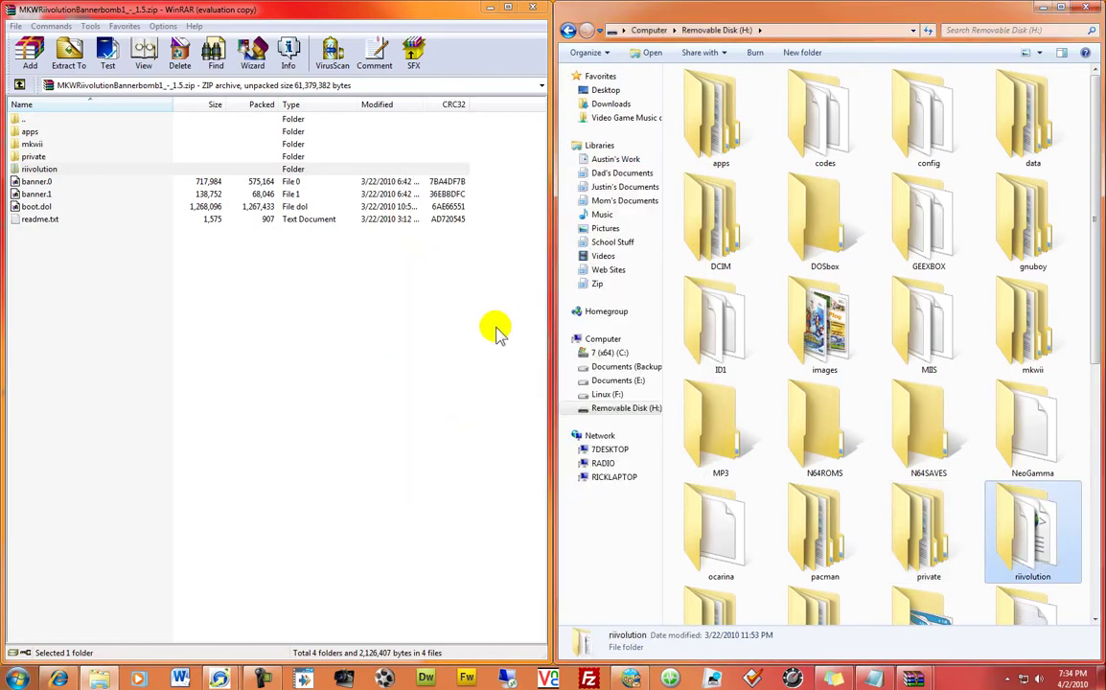
# - Move banner.0, banner.1, boot.dol and readme.txt to the SD card root, replacing older copies
pyautogui.click(823, 330)
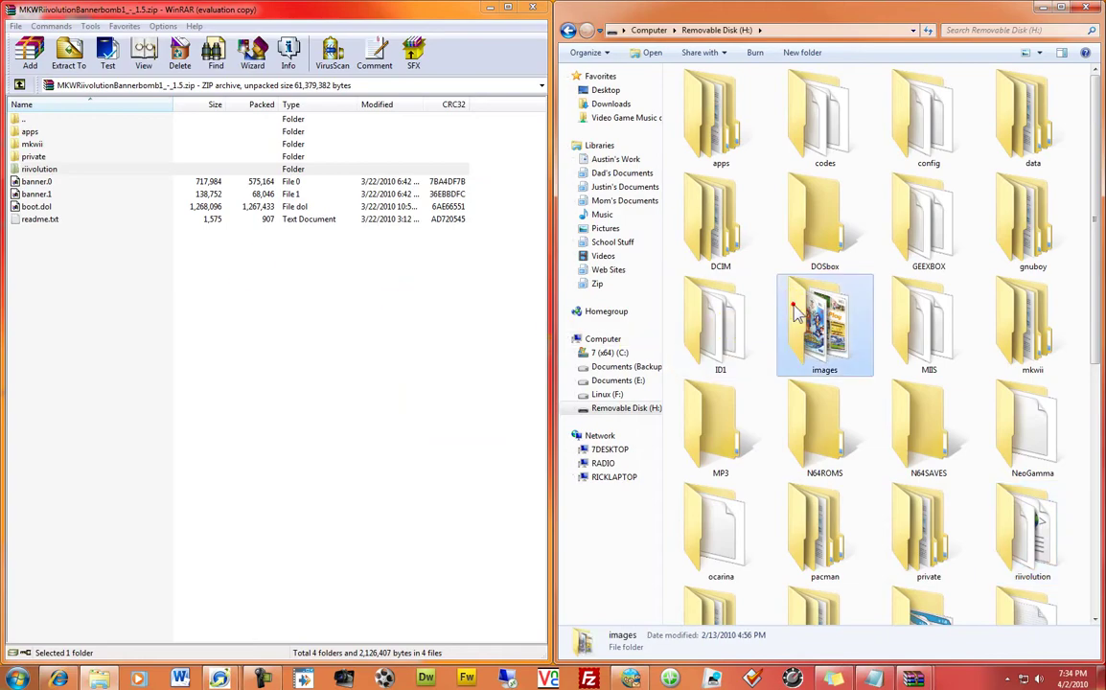
pyautogui.scroll(-5, 793, 310)
pyautogui.moveTo(219, 254); pyautogui.dragTo(53, 189)
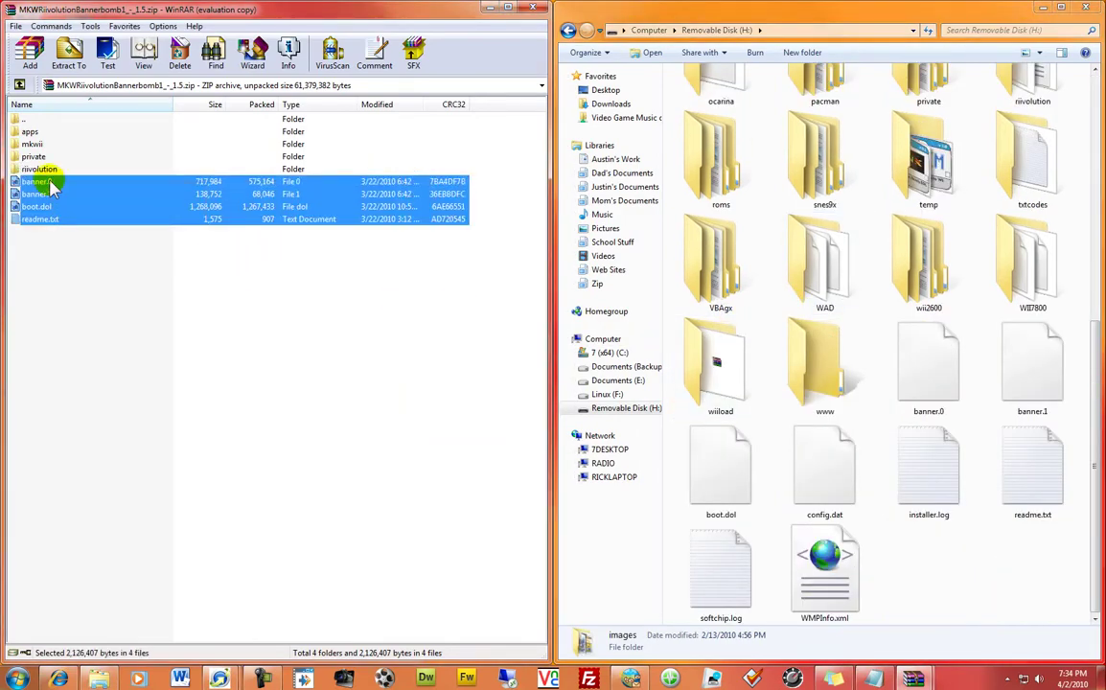
pyautogui.moveTo(38, 184); pyautogui.dragTo(858, 521)
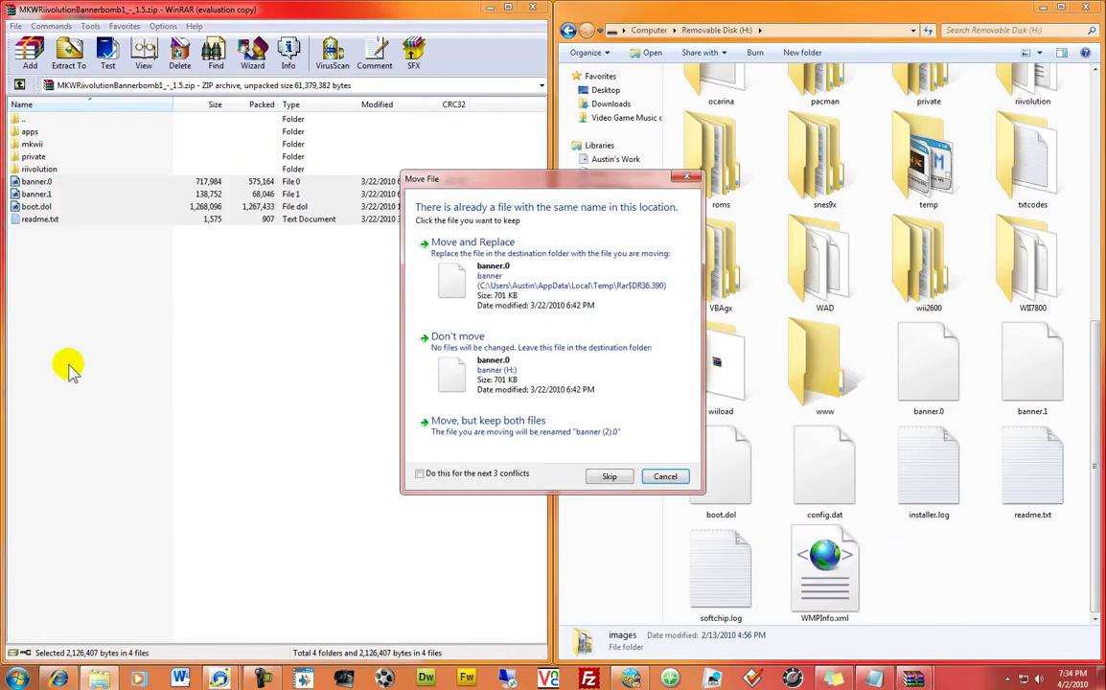
pyautogui.click(454, 471)
pyautogui.click(585, 280)
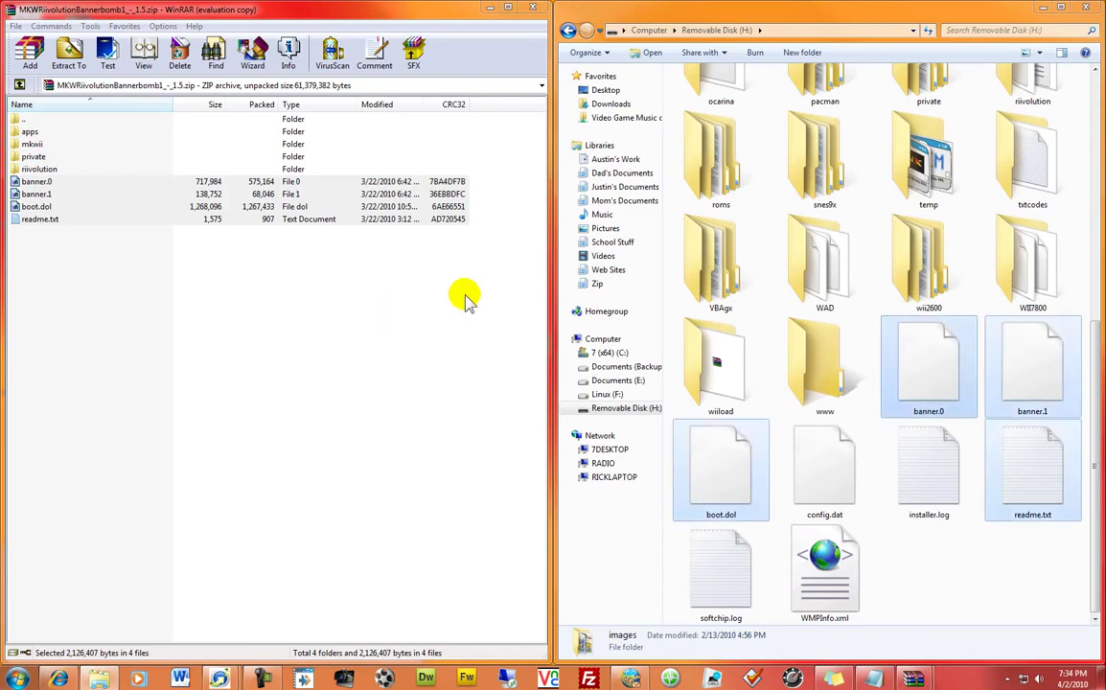
pyautogui.click(1032, 568)
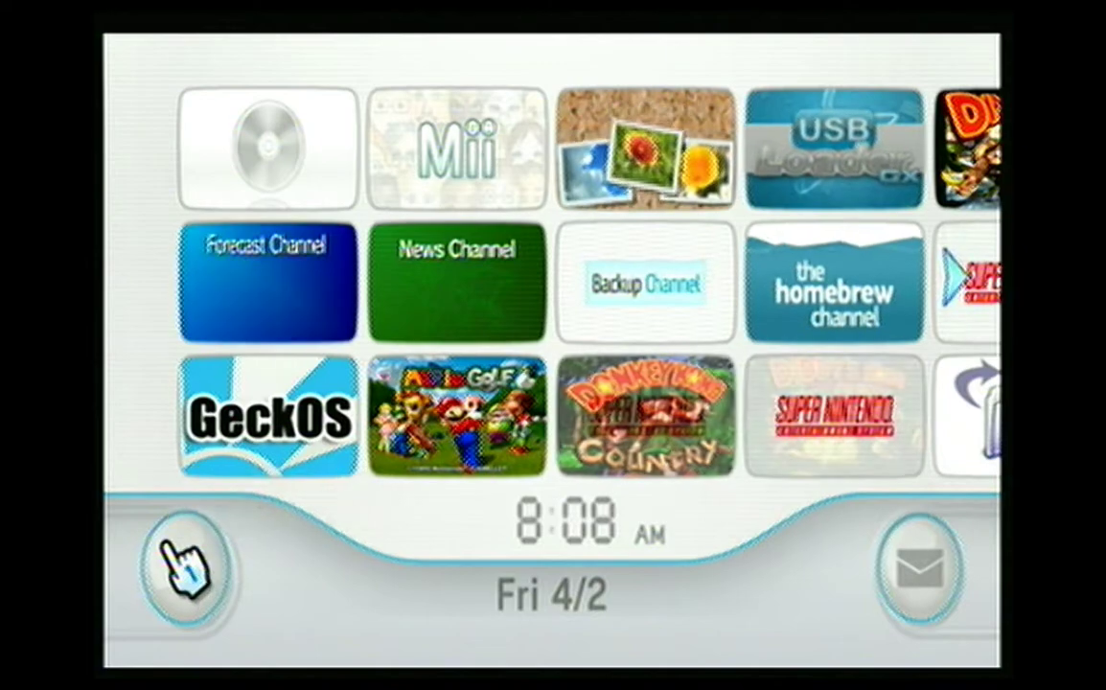
# - Load boot.dol from the SD Card channels in Data Management and accept the IOS37 update
pyautogui.click(192, 576)
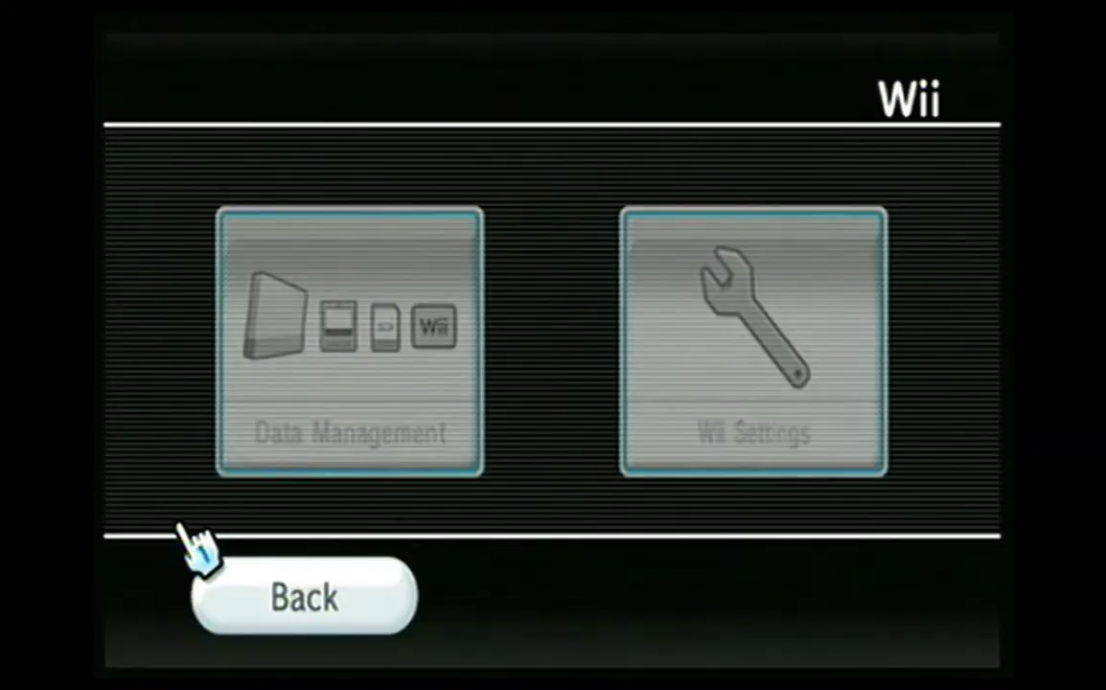
pyautogui.click(316, 436)
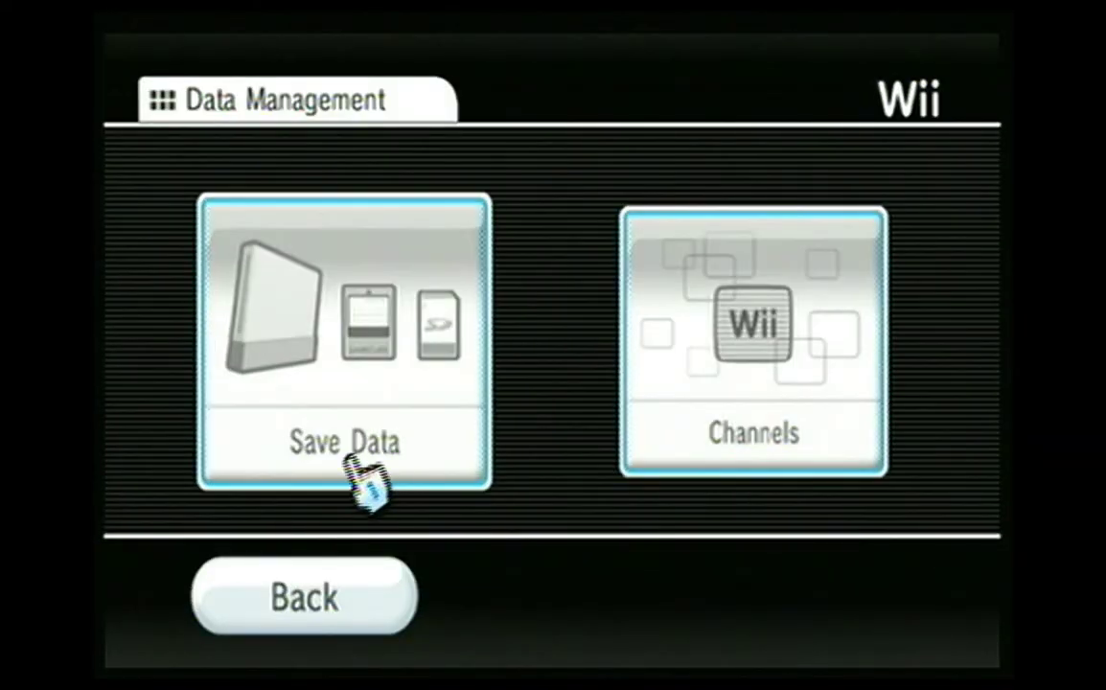
pyautogui.click(657, 422)
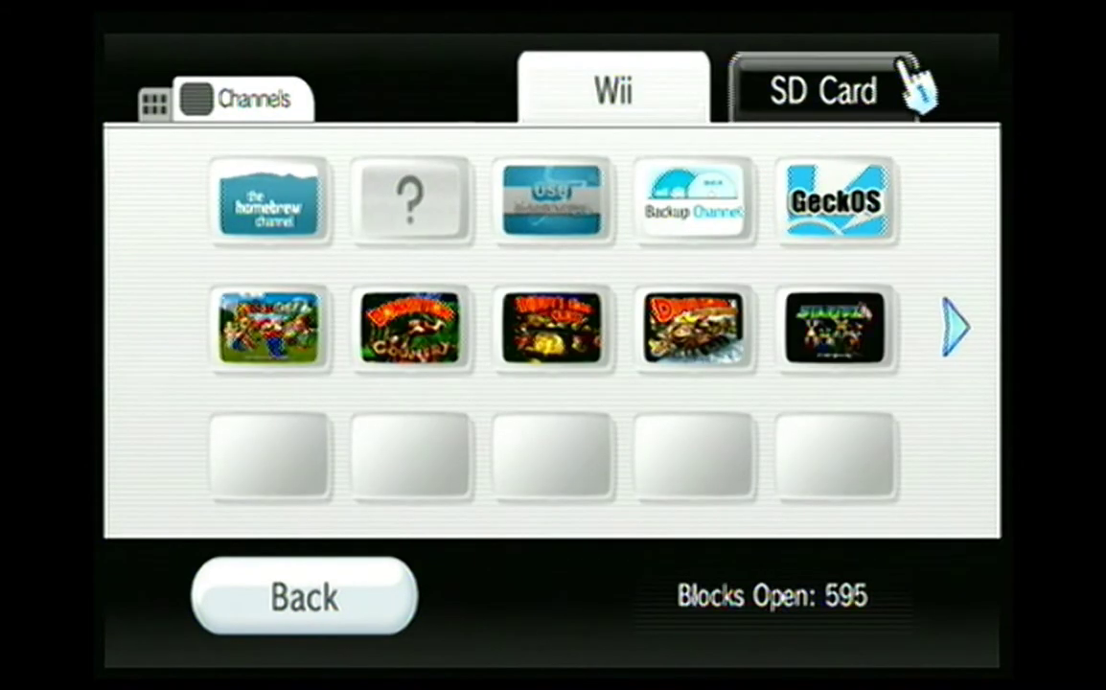
pyautogui.click(798, 67)
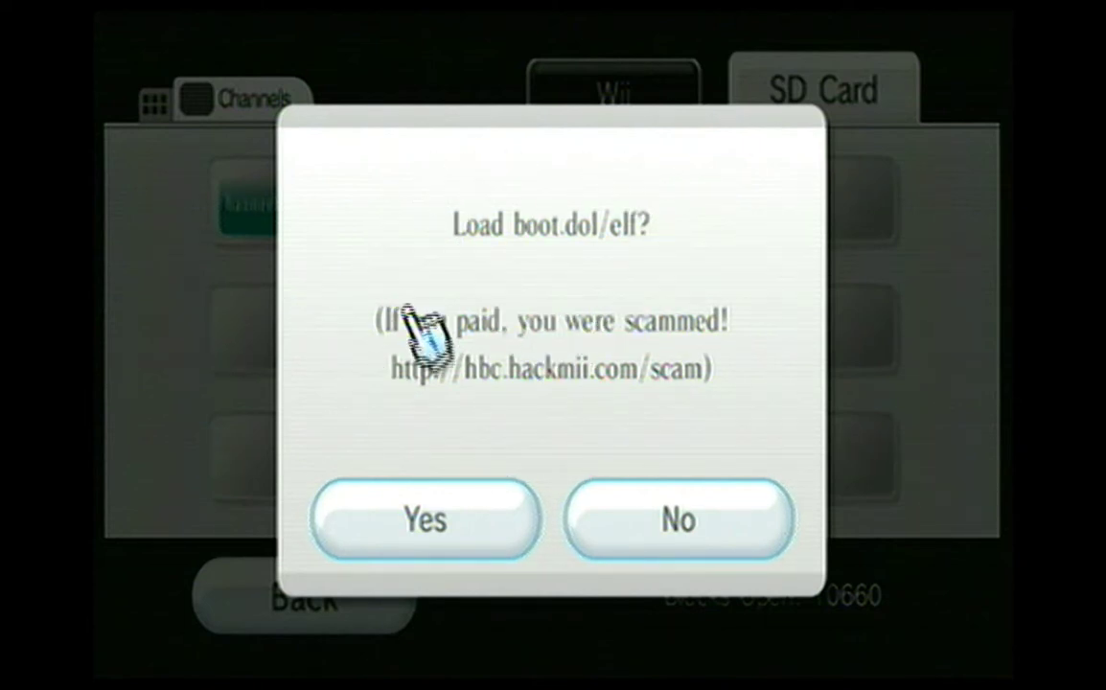
pyautogui.click(449, 518)
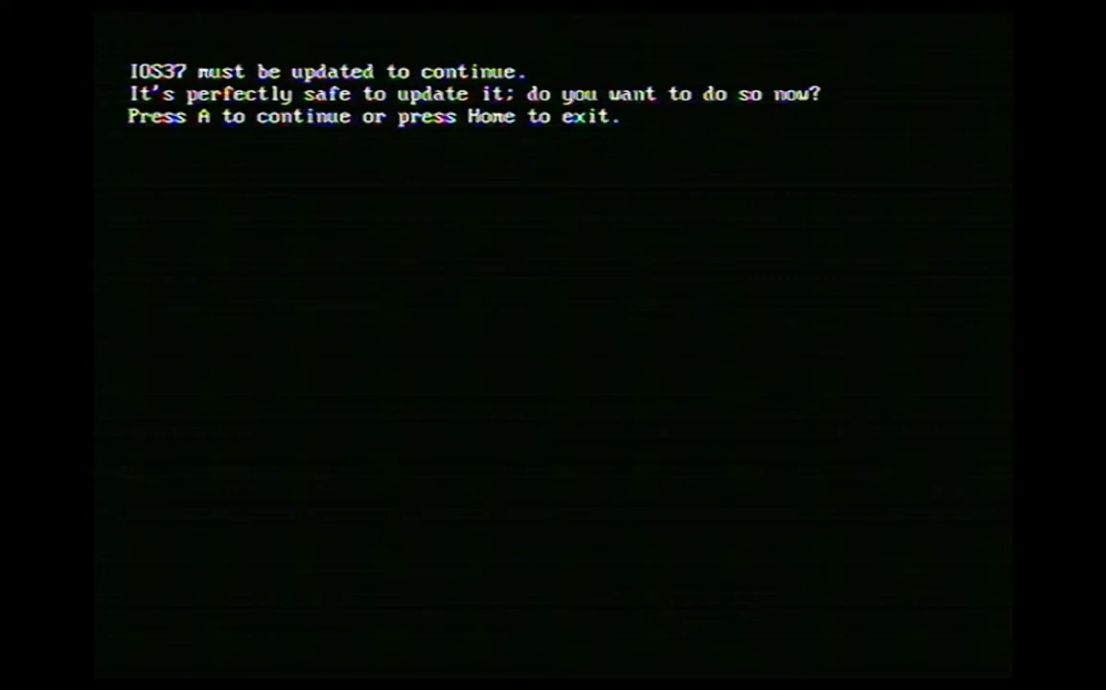
pyautogui.press('a')
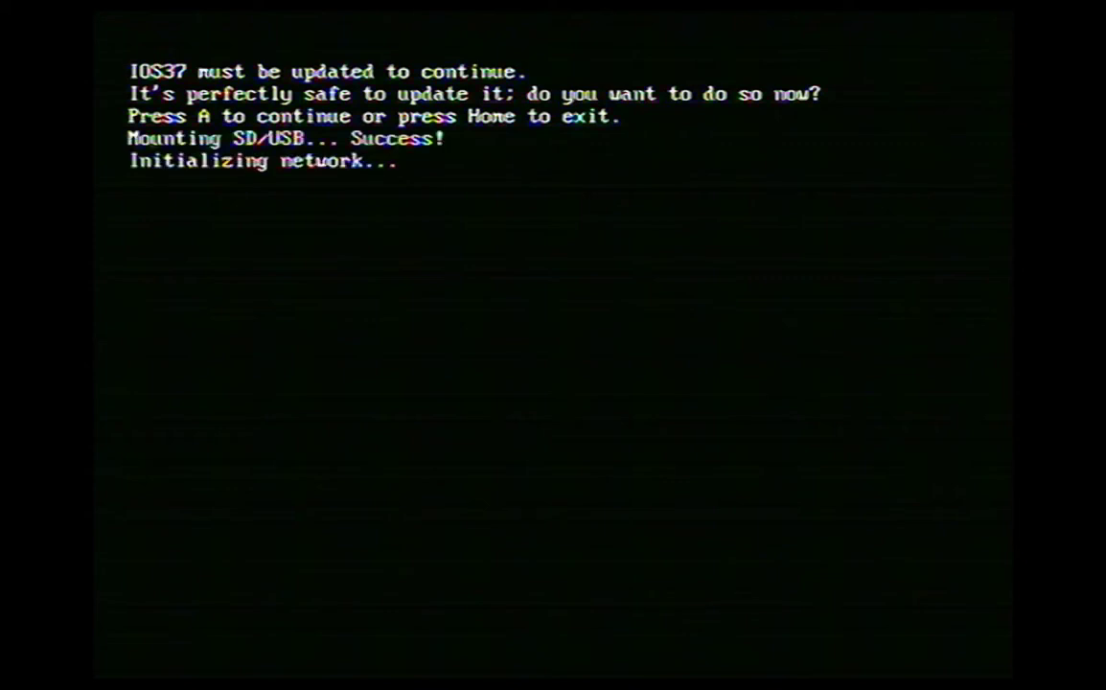